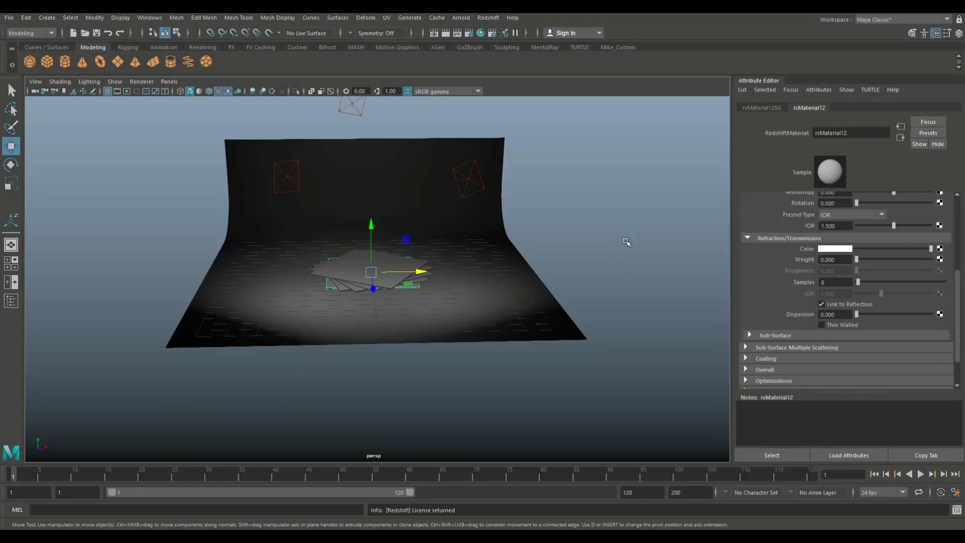
Assign a new RedshiftMaterial, rsMaterial1, to the curved backdrop plane pPlane1
scroll(604, 269, "up", 4)
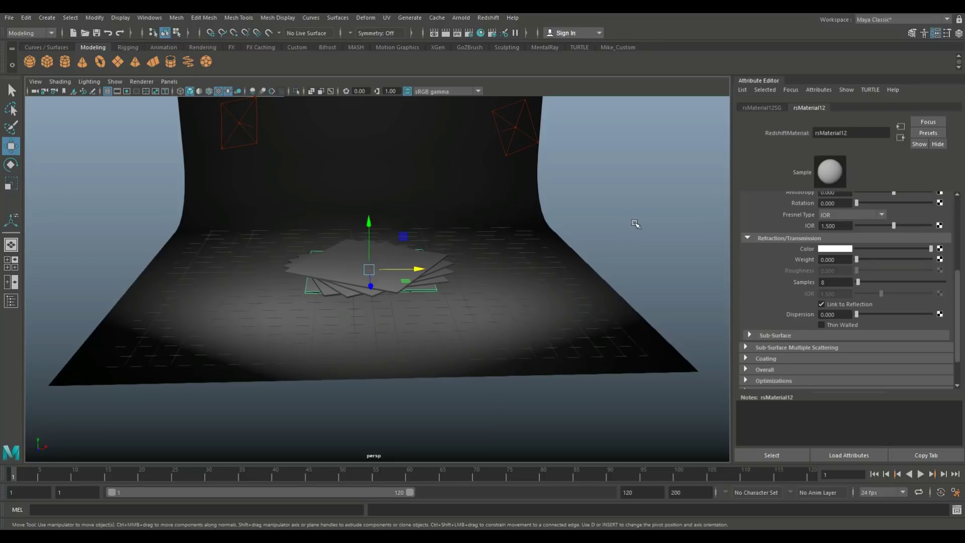
scroll(642, 222, "down", 2)
scroll(643, 222, "down", 2)
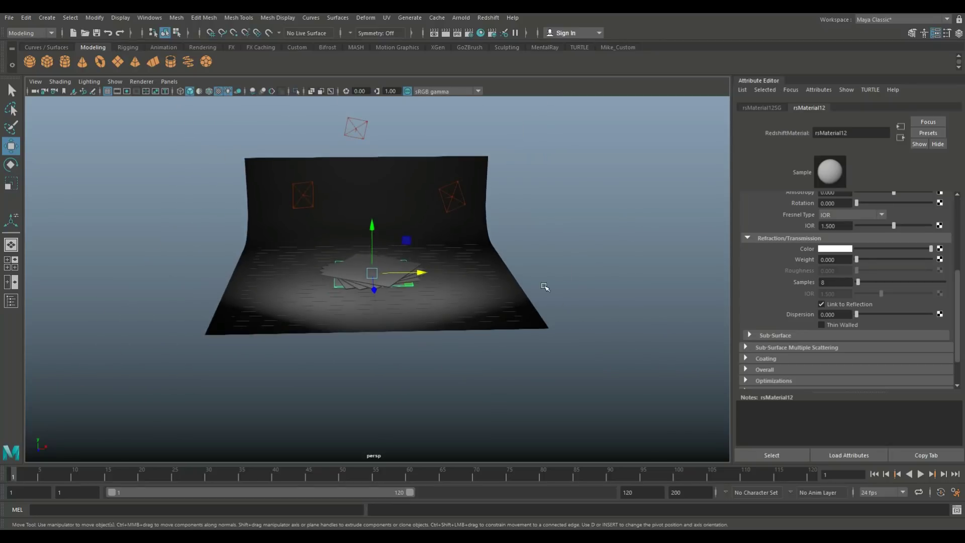
left_click(509, 306)
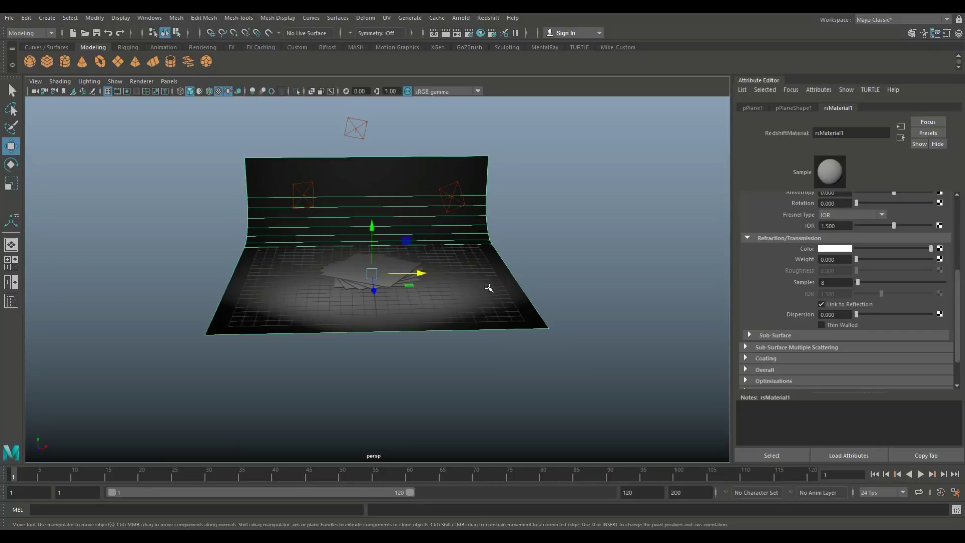
right_click(477, 269)
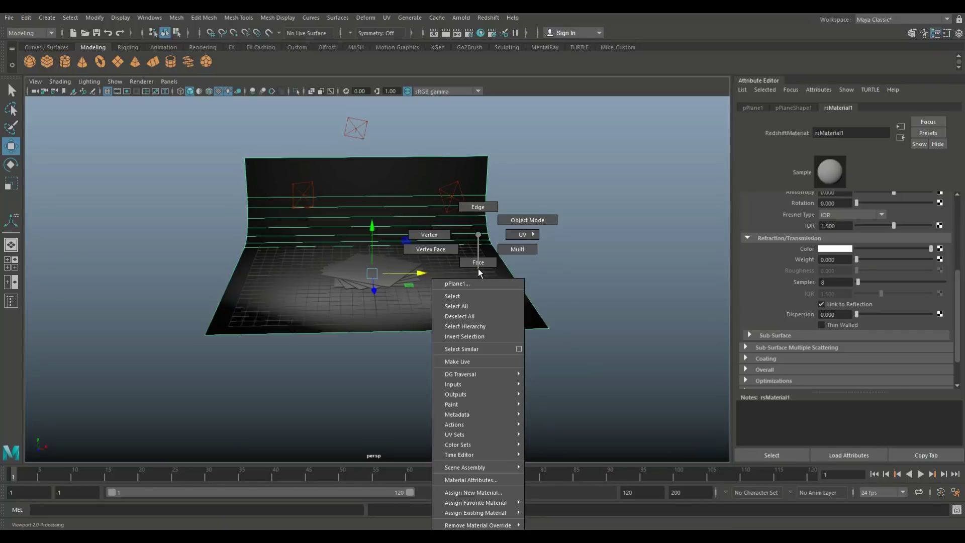
left_click(476, 493)
left_click(352, 278)
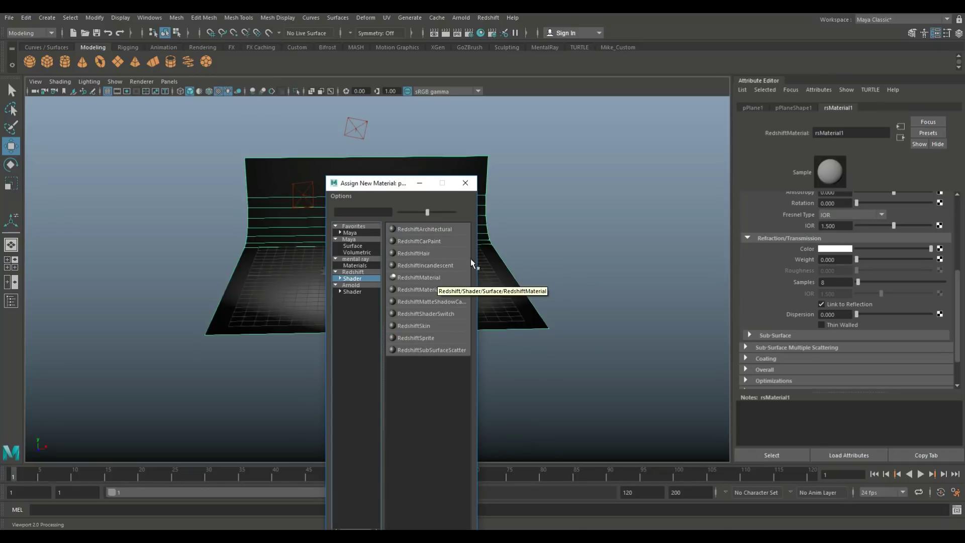
left_click(436, 277)
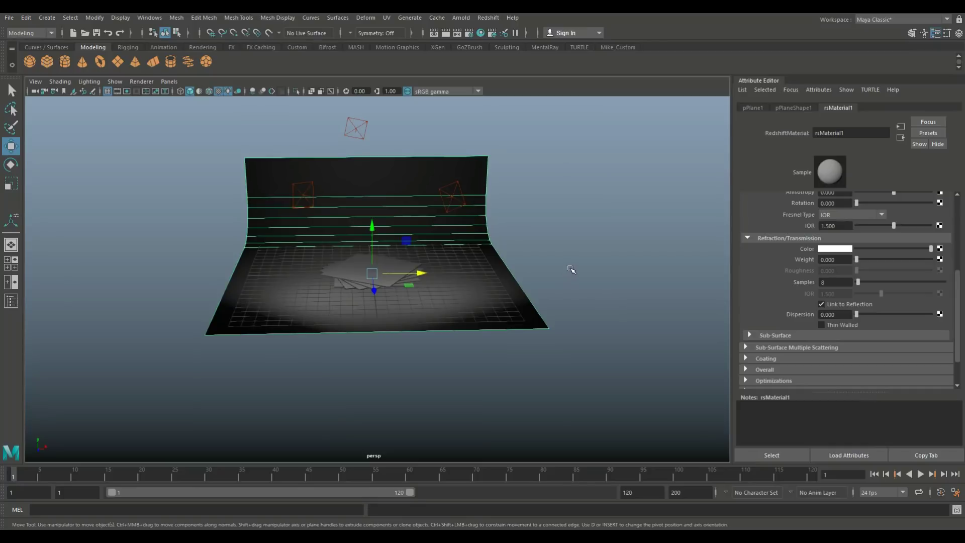
scroll(858, 233, "up", 5)
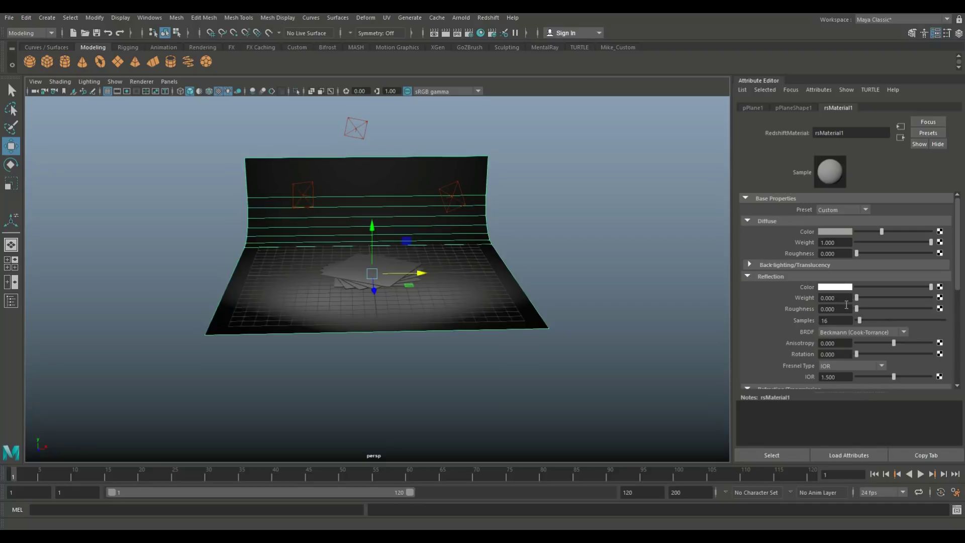
Start a Redshift IPR render and test the backdrop's reflection weight at 1, then return it to 0
left_click(458, 35)
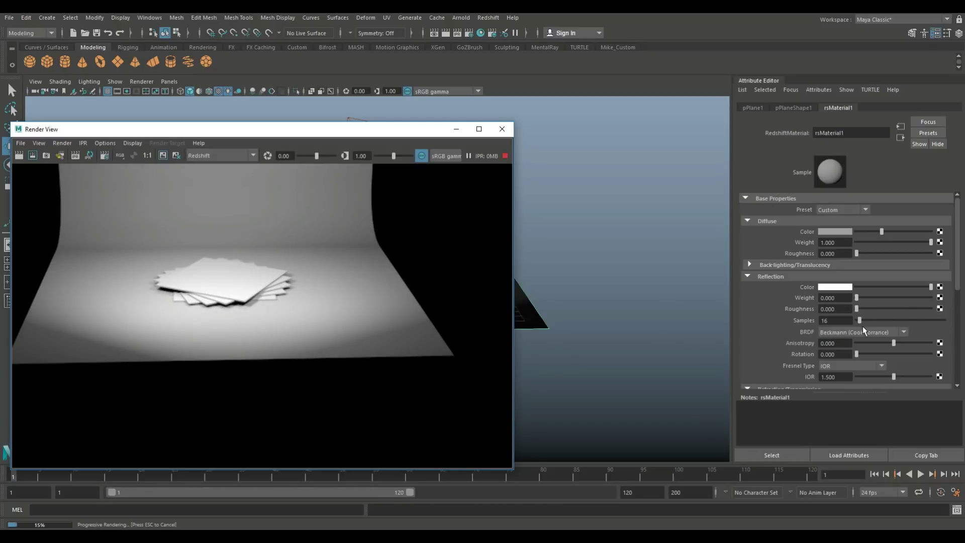
left_click_drag(857, 297, 931, 297)
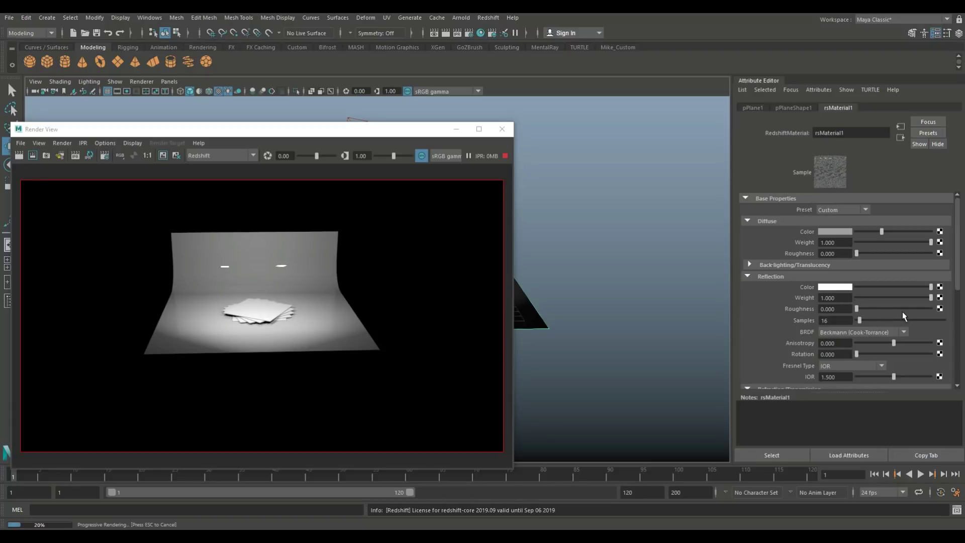
left_click_drag(931, 297, 855, 298)
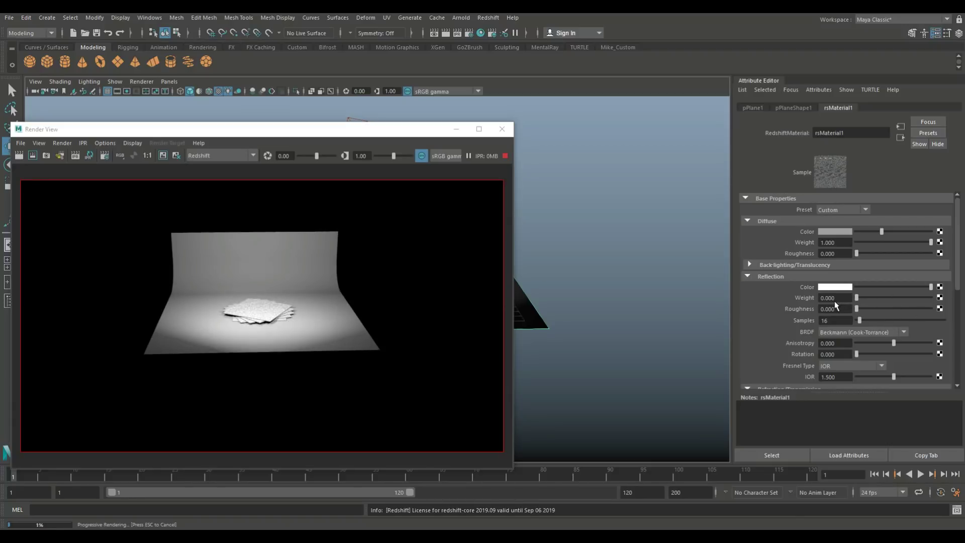
scroll(216, 381, "up", 4)
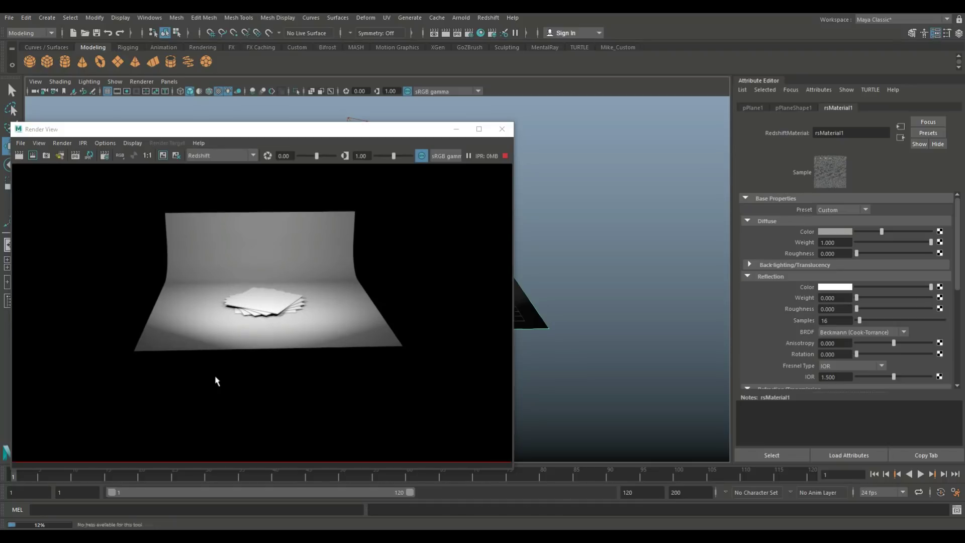
Minimize the Render View and bring up the backdrop's pPlaneShape1 shape attributes
left_click(456, 130)
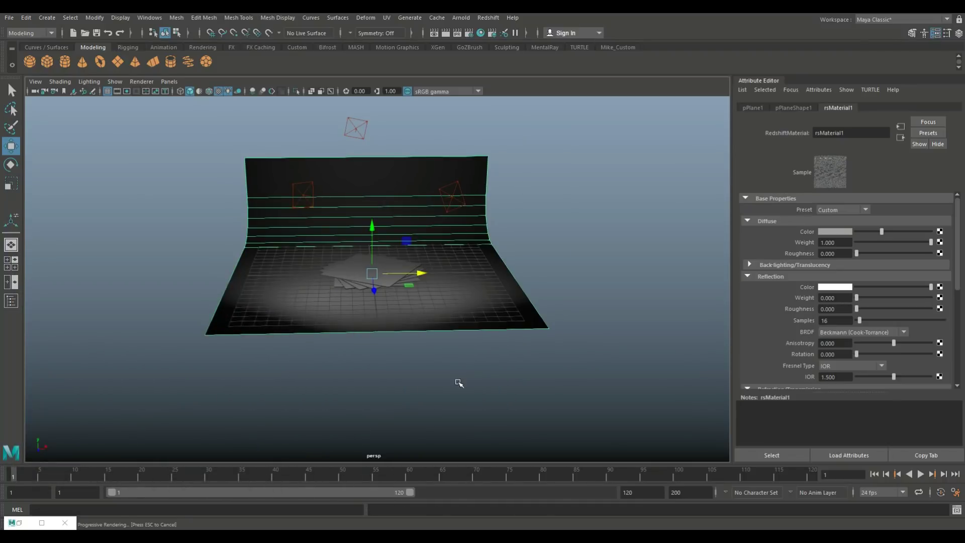
scroll(469, 389, "up", 5)
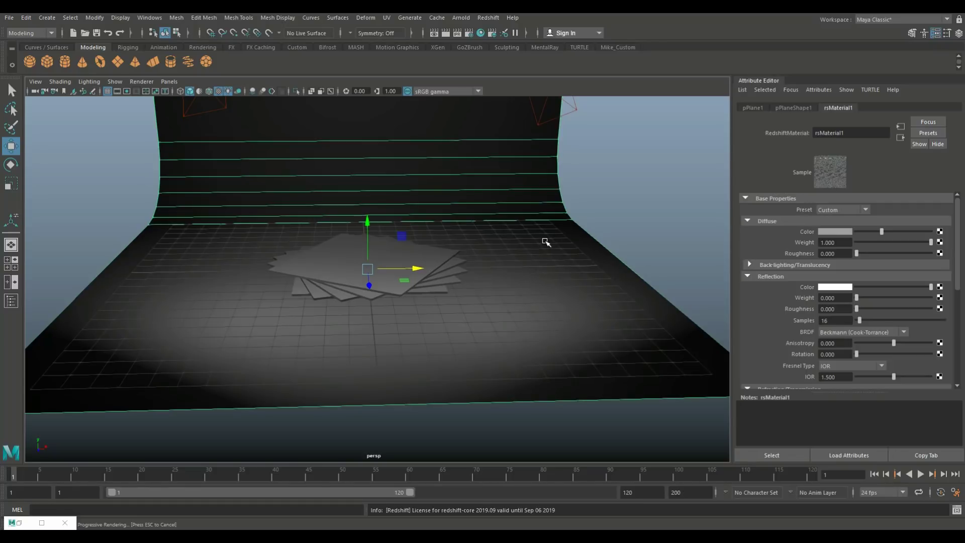
left_click(798, 108)
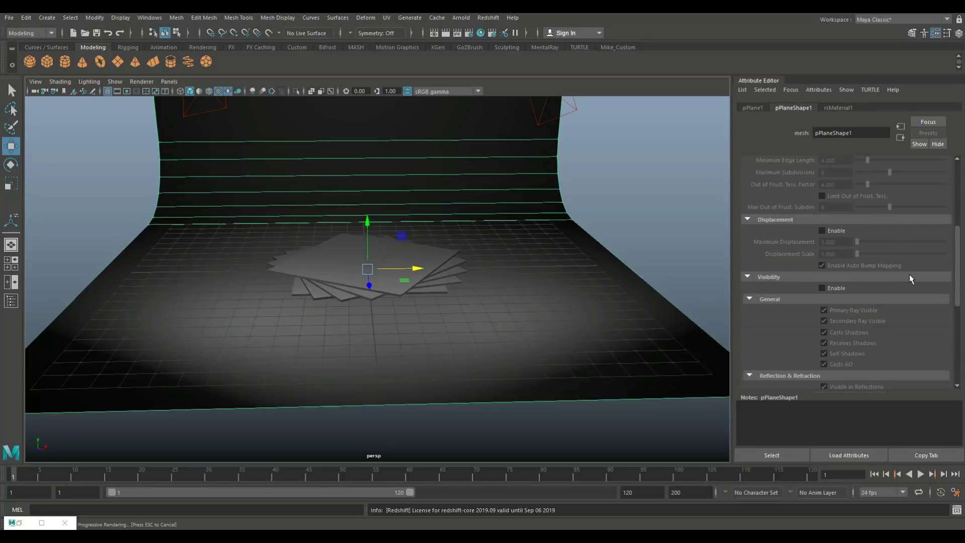
scroll(900, 278, "down", 8)
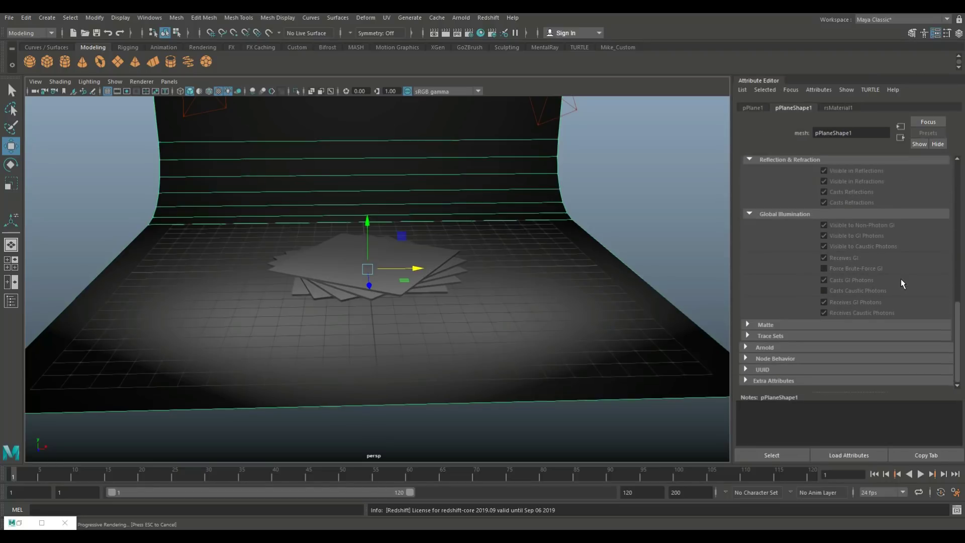
scroll(899, 281, "up", 5)
left_click(753, 108)
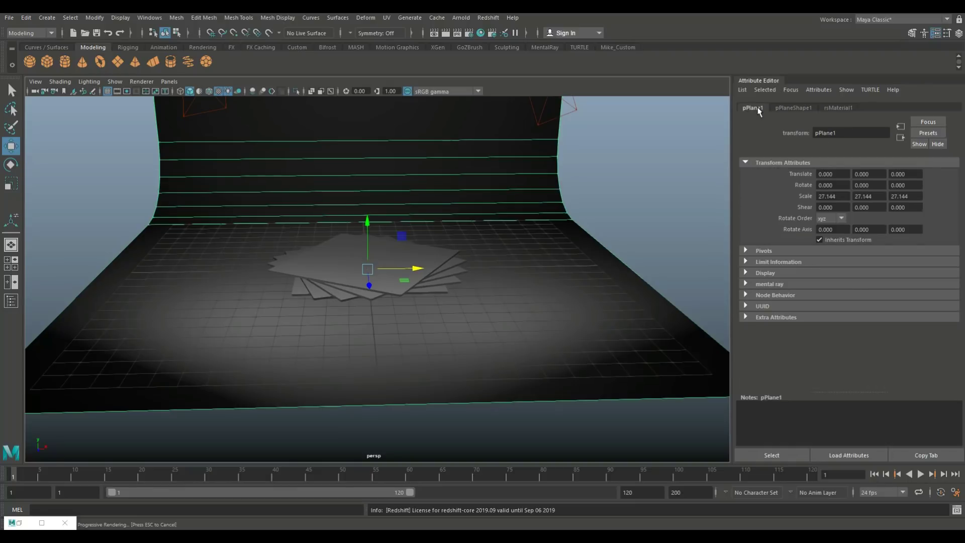
left_click(785, 108)
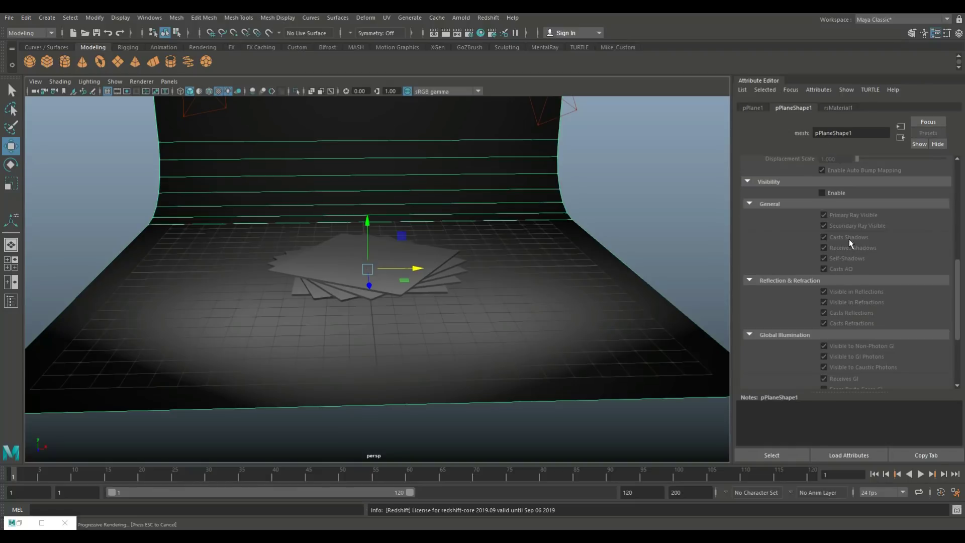
scroll(849, 246, "up", 3)
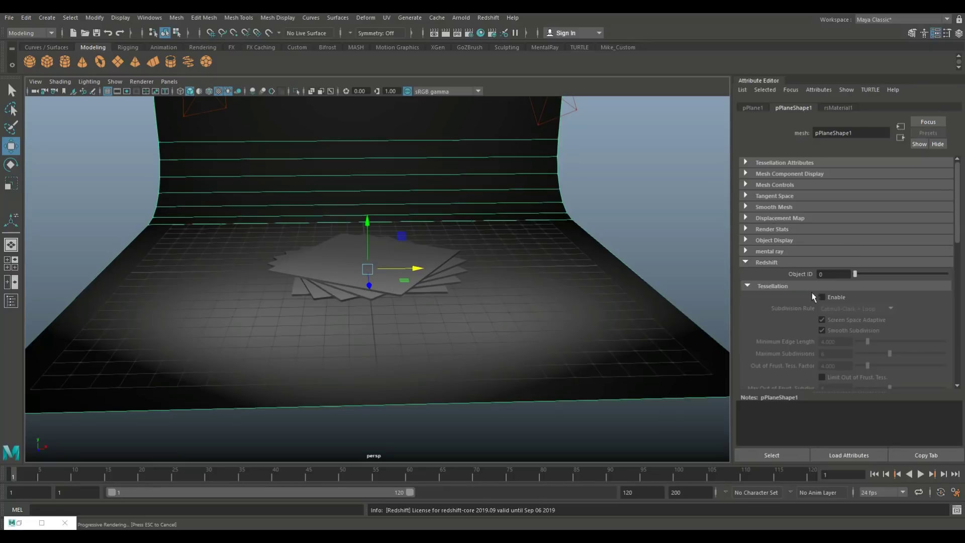
scroll(819, 315, "down", 4)
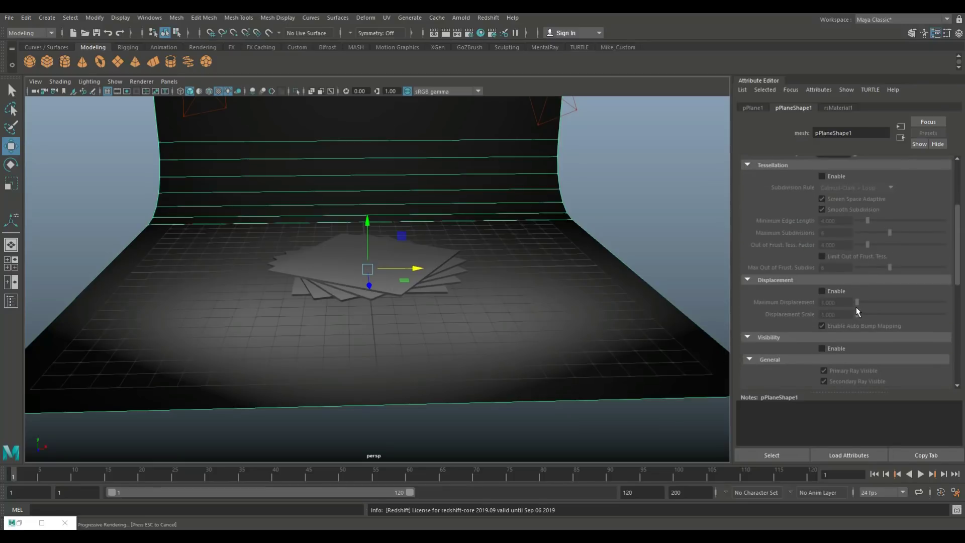
scroll(867, 304, "down", 3)
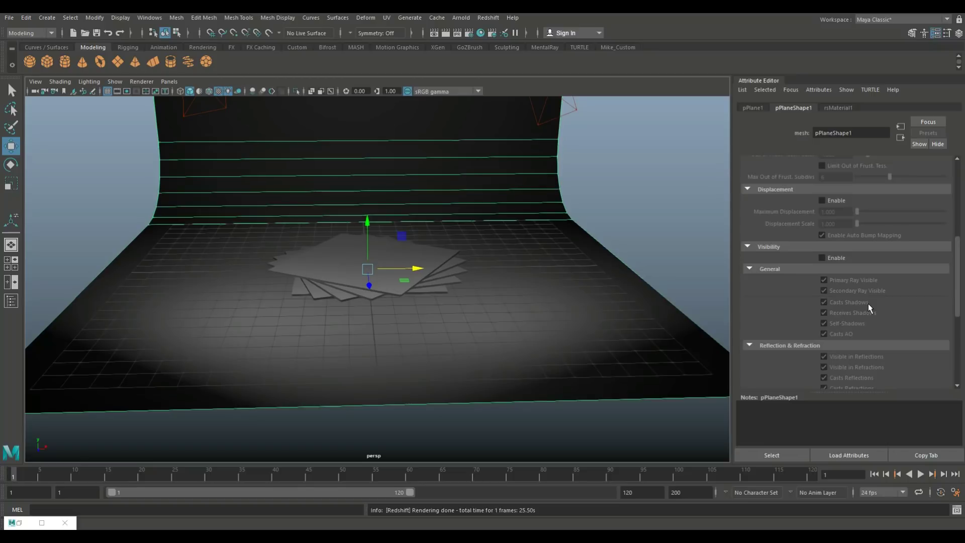
Enable the backdrop's Redshift visibility overrides and turn off Casts GI Photons
left_click(823, 258)
scroll(839, 259, "down", 4)
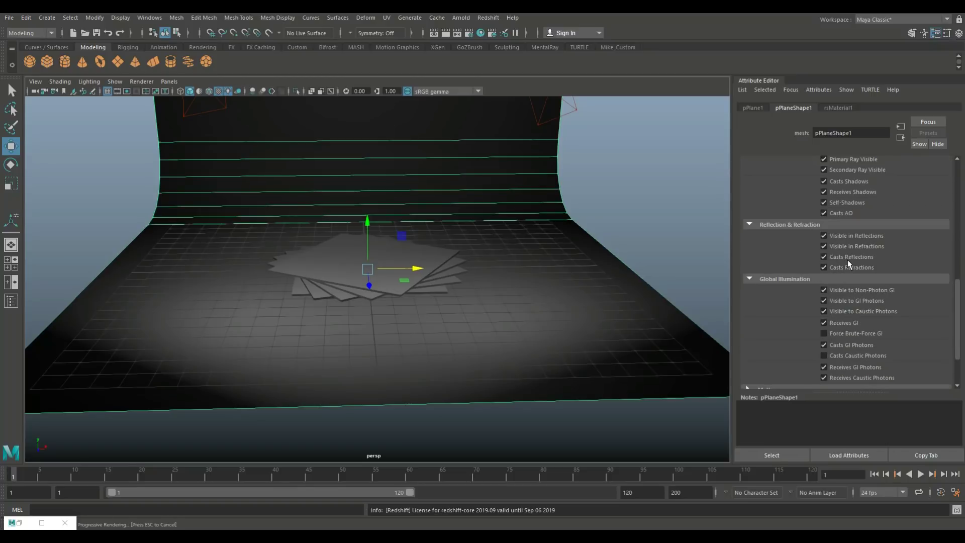
scroll(877, 267, "down", 2)
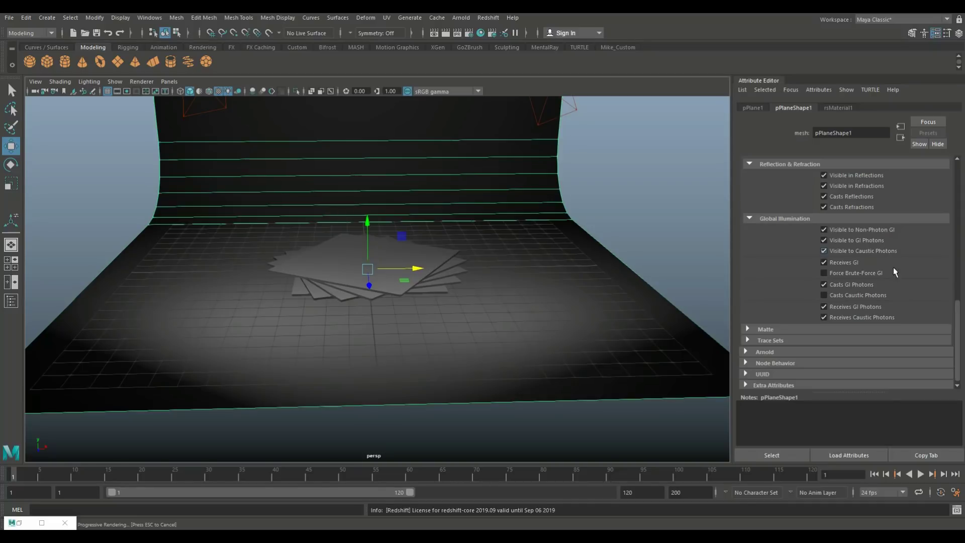
left_click(825, 285)
scroll(466, 324, "down", 5)
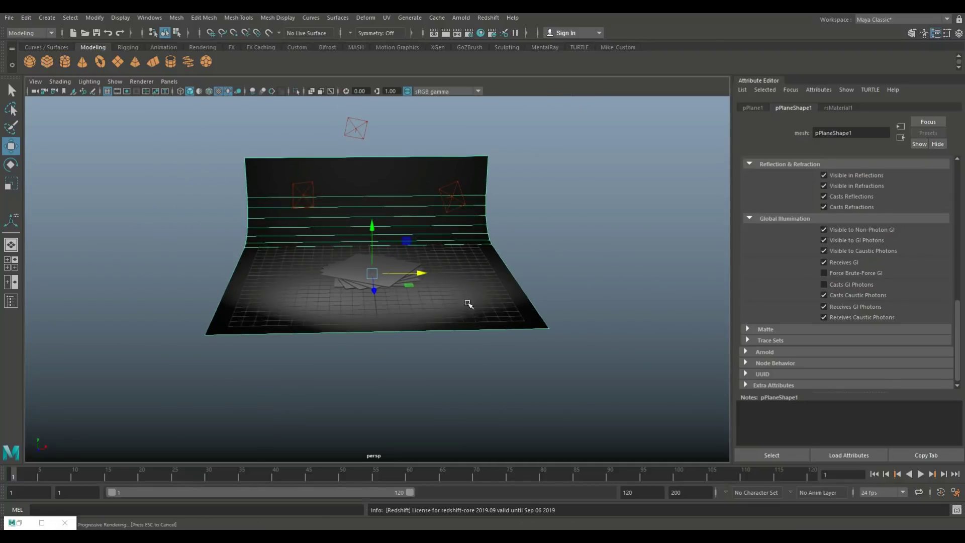
Make the left area light emit caustic photons with intensity multiplier 5 and 5000000 photons
left_click(314, 186)
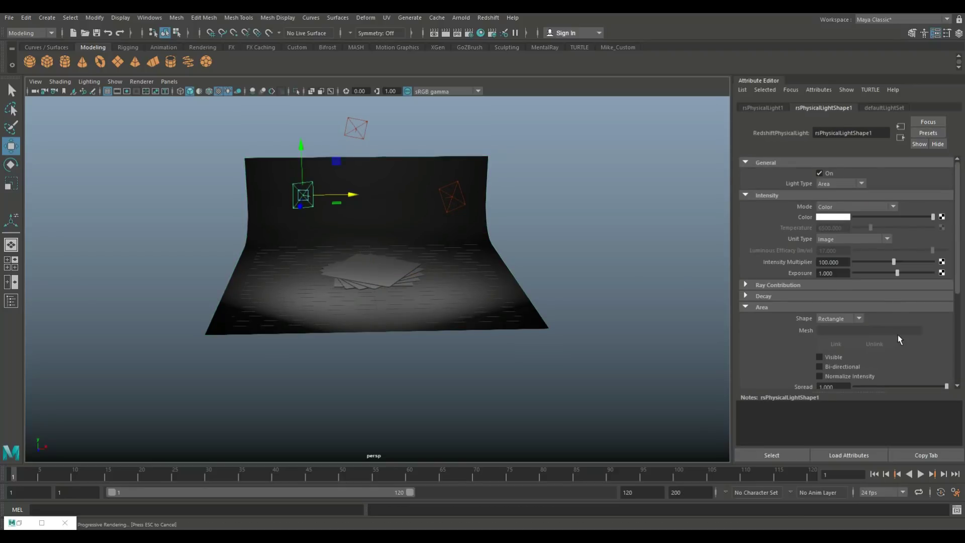
scroll(898, 317, "down", 5)
scroll(897, 334, "down", 3)
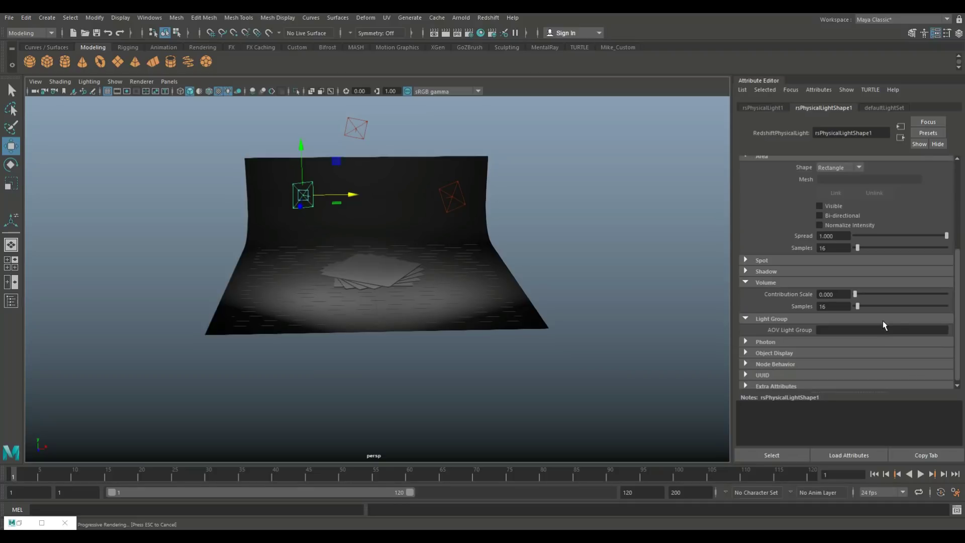
left_click(746, 271)
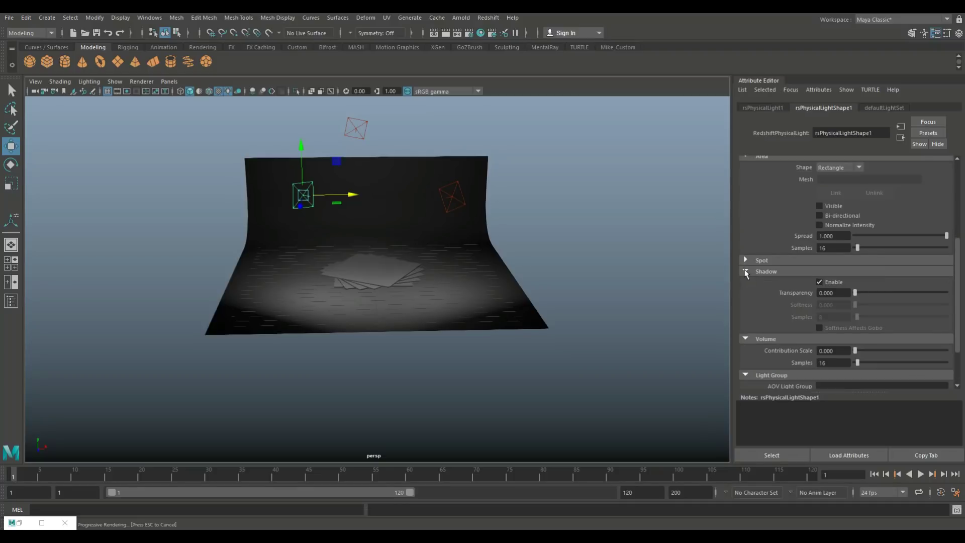
scroll(875, 290, "down", 2)
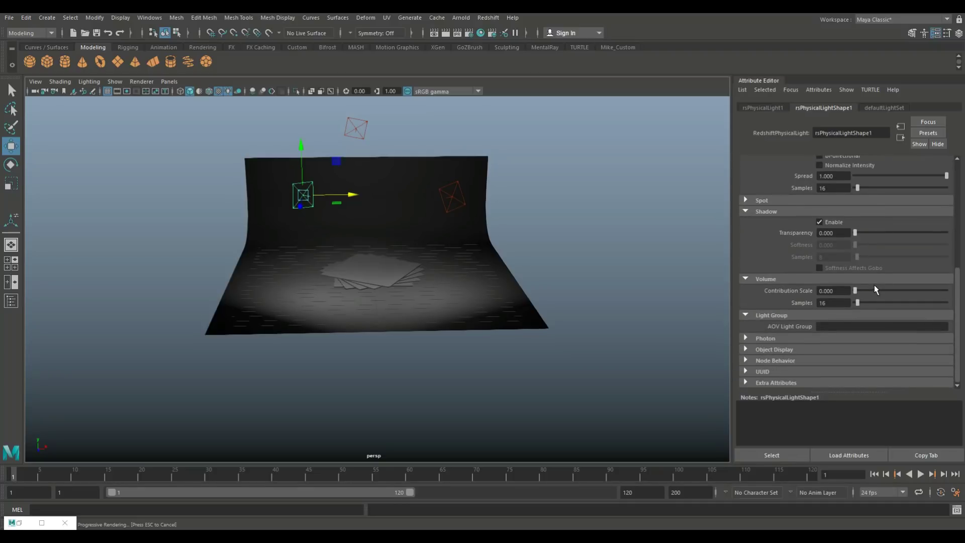
left_click(745, 339)
scroll(838, 282, "down", 3)
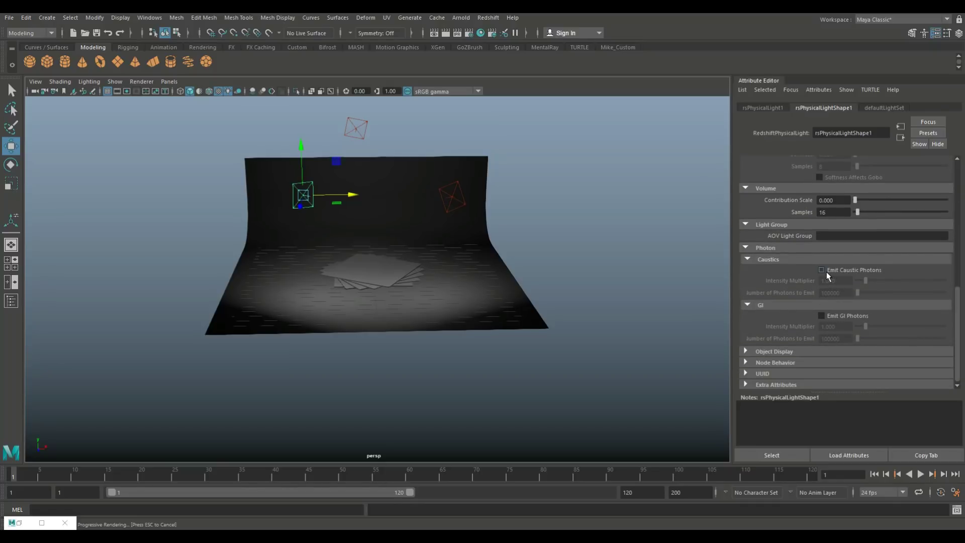
left_click(822, 270)
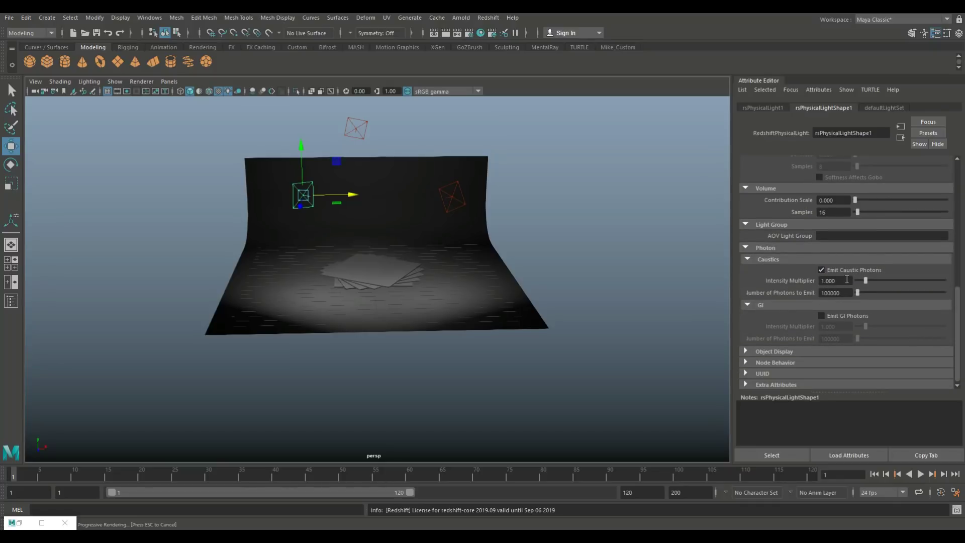
key("Tab")
type("5")
key("Tab")
type("5000000")
key("Return")
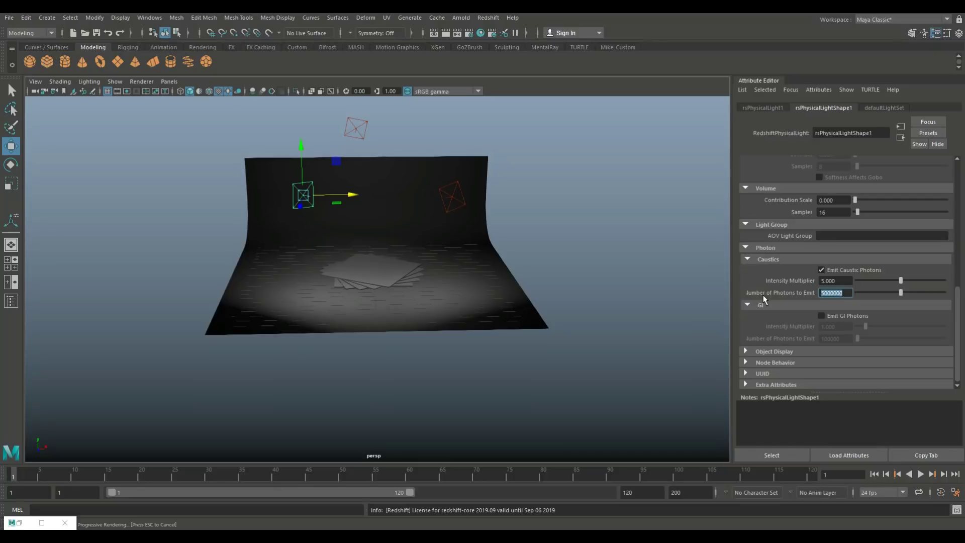
Enable caustic photons on the top light with intensity 5 and 5000000 photons
left_click(356, 129)
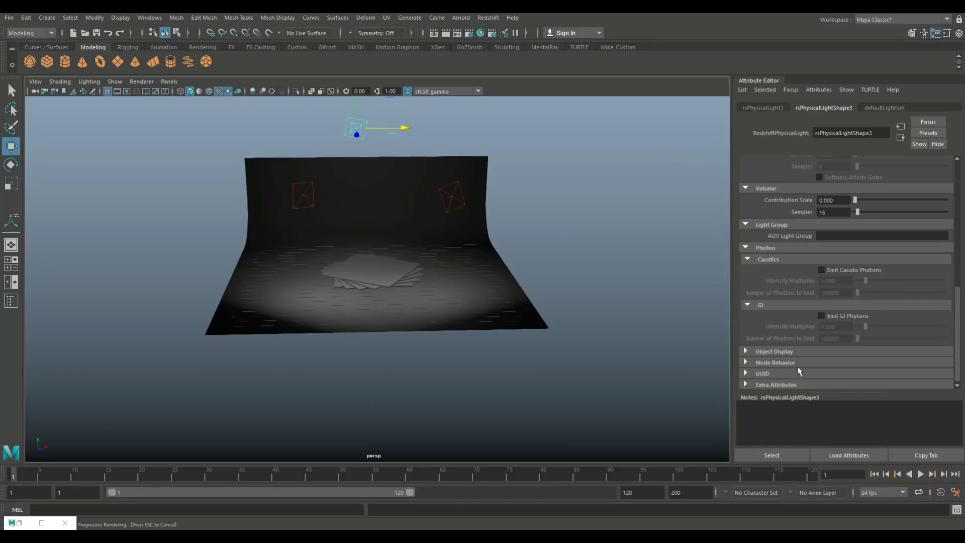
left_click(821, 270)
double_click(835, 281)
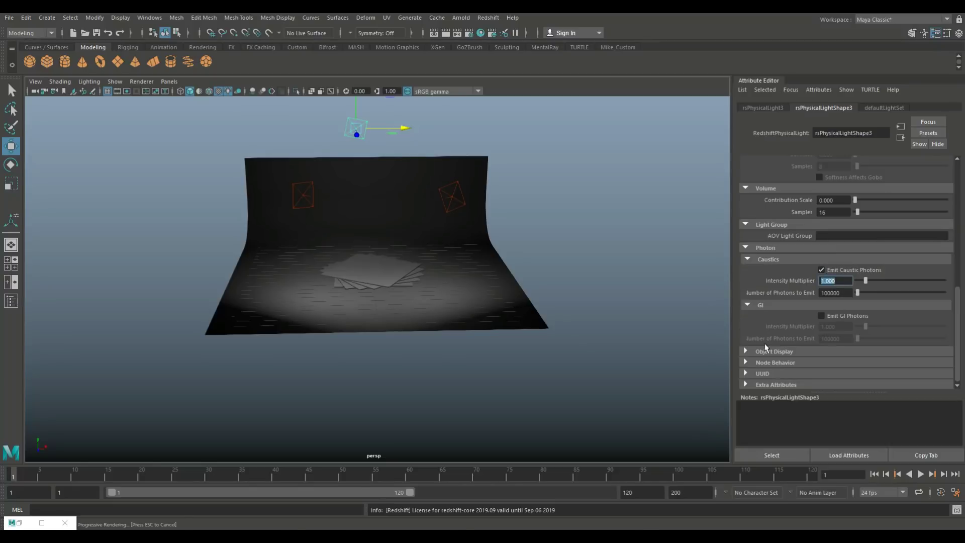
type("5")
key("Tab")
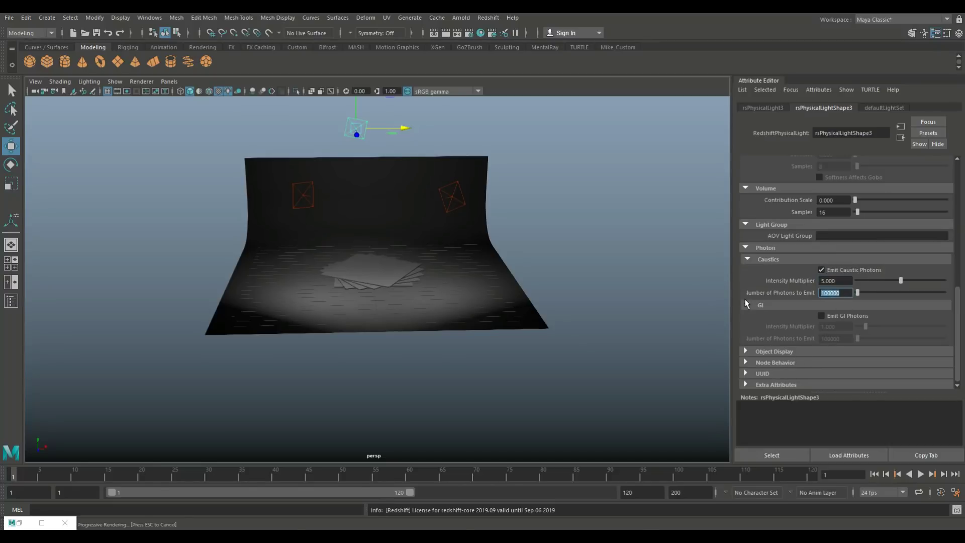
type("5000000")
key("Return")
Enable caustic photons on the right-hand light with intensity 5 and 5000000 photons
left_click(451, 198)
left_click(825, 270)
key("Tab")
type("5")
key("Return")
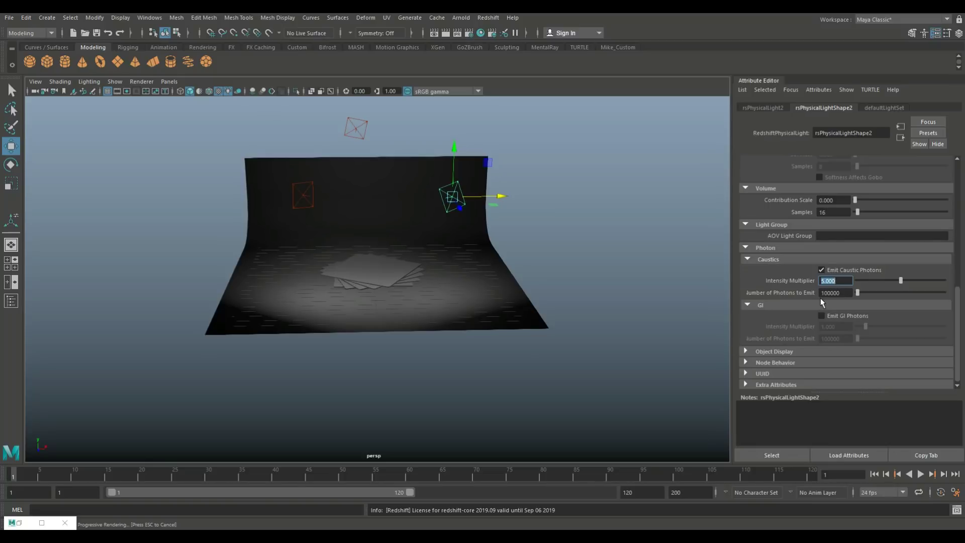
key("Tab")
type("5000000")
key("Return")
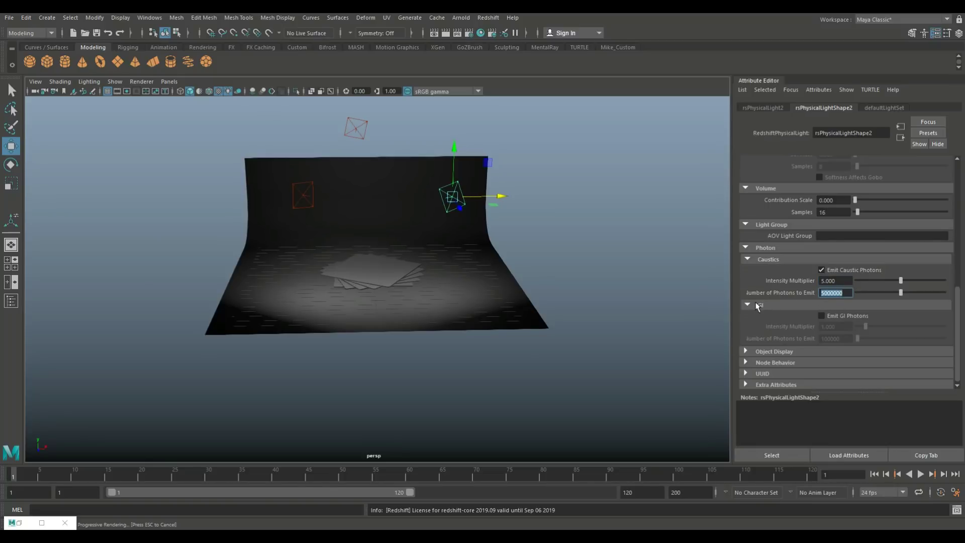
Dolly in on the paper stack and select the bottom plane to show pCubeShape1's attributes
scroll(433, 308, "up", 5)
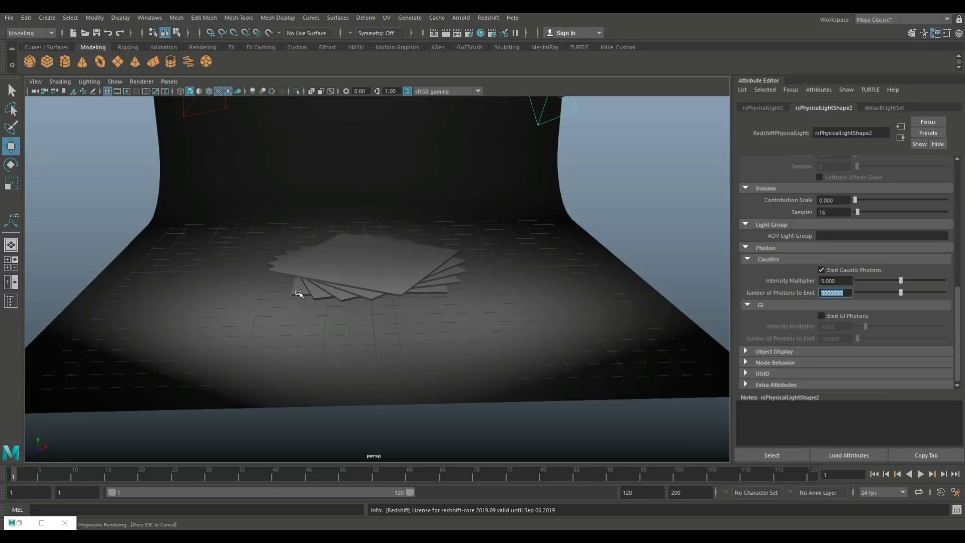
scroll(298, 293, "up", 3)
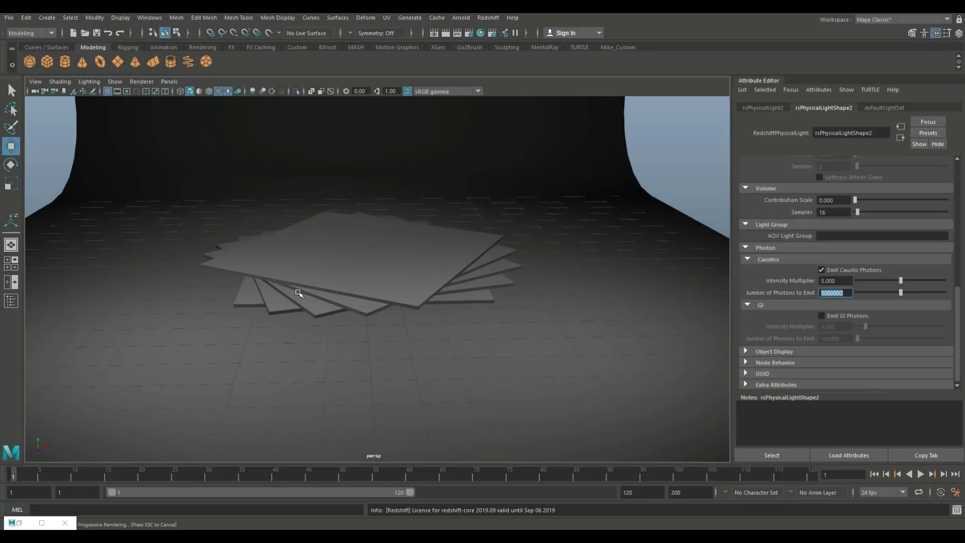
left_click(248, 301)
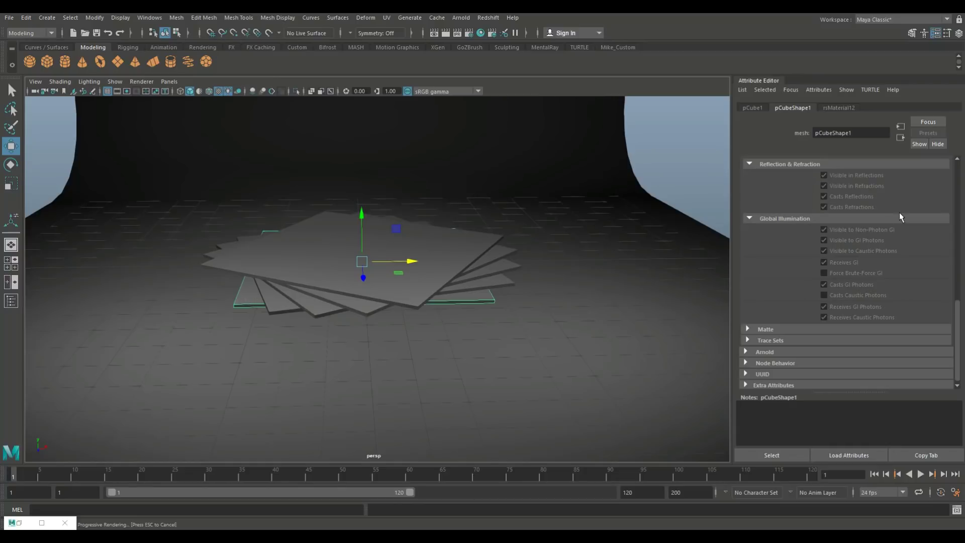
Review the bottom plane's material and transform tabs, returning to its shape attributes
left_click(844, 109)
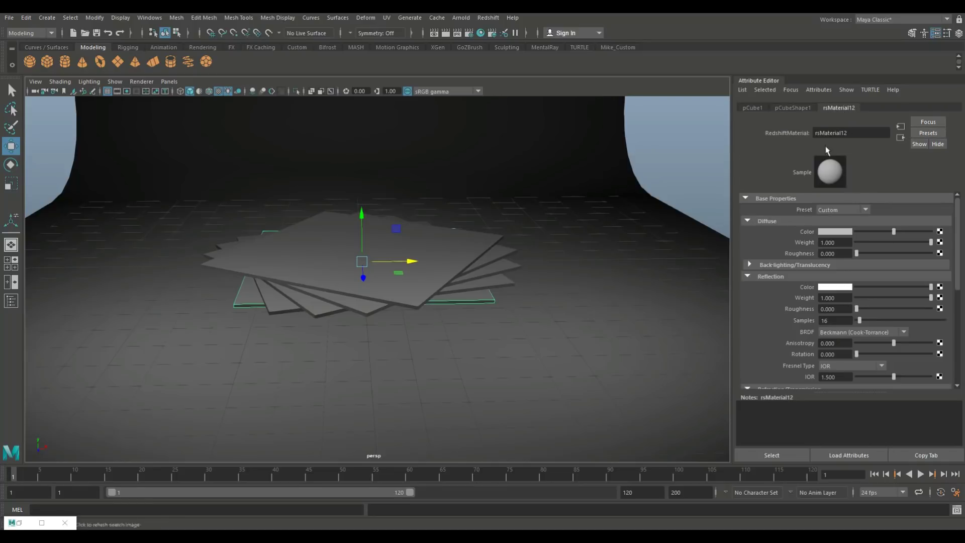
left_click(800, 110)
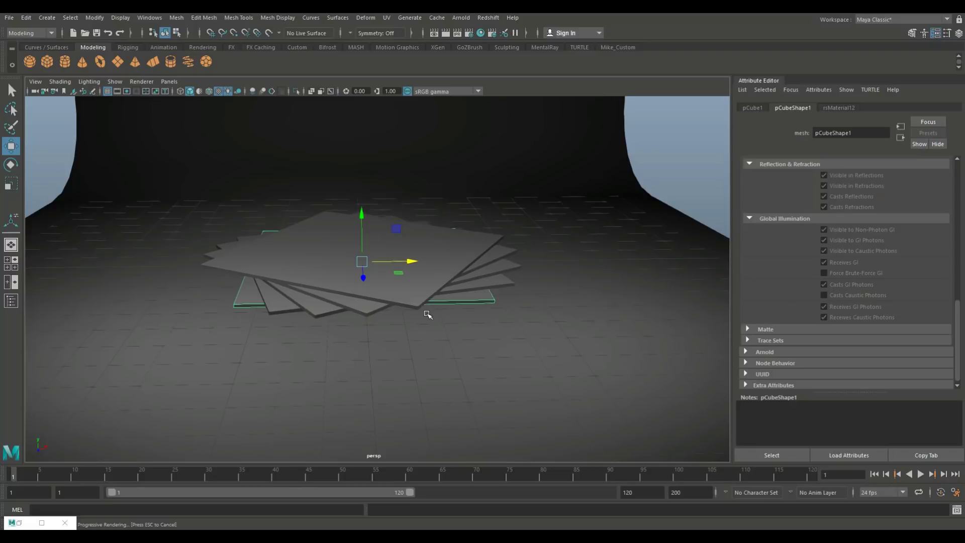
scroll(866, 301, "up", 5)
left_click(753, 107)
left_click(788, 108)
Make pCubeShape1 cast caustic photons instead of GI photons, then select pCube2
scroll(834, 231, "down", 3)
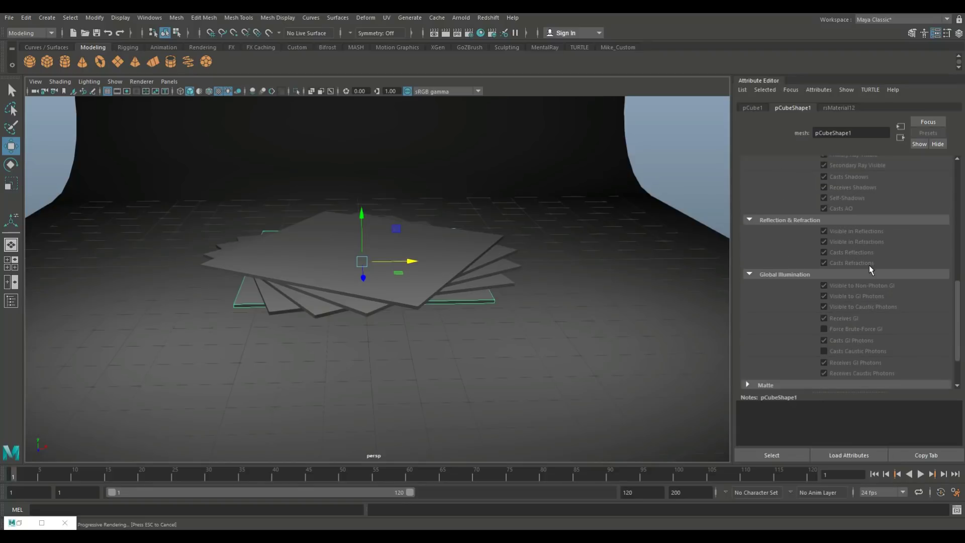
scroll(869, 269, "down", 2)
scroll(869, 264, "up", 8)
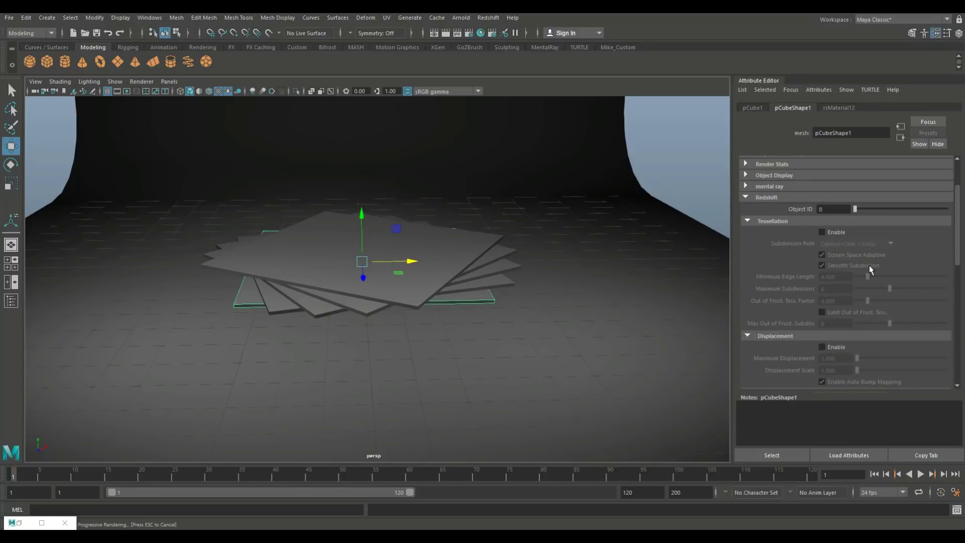
scroll(814, 307, "down", 3)
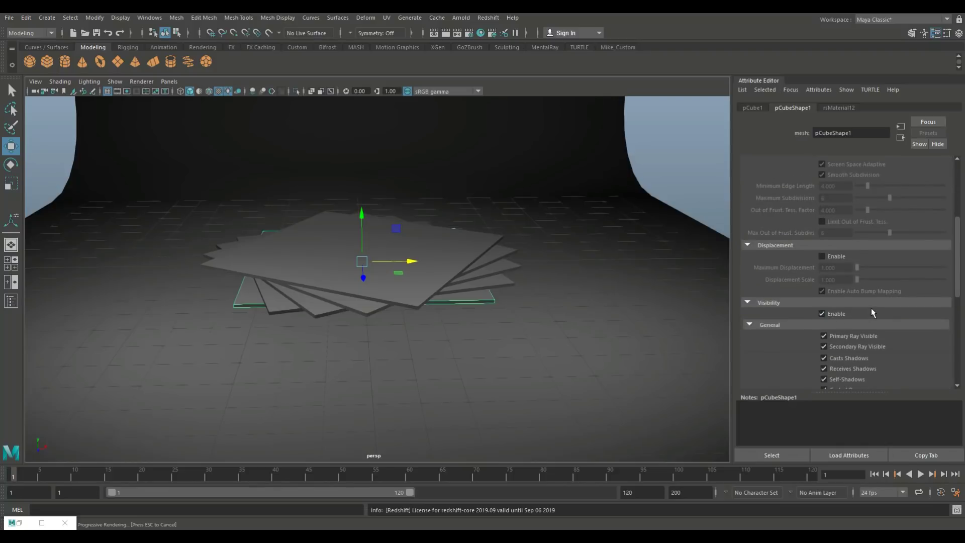
scroll(871, 307, "down", 7)
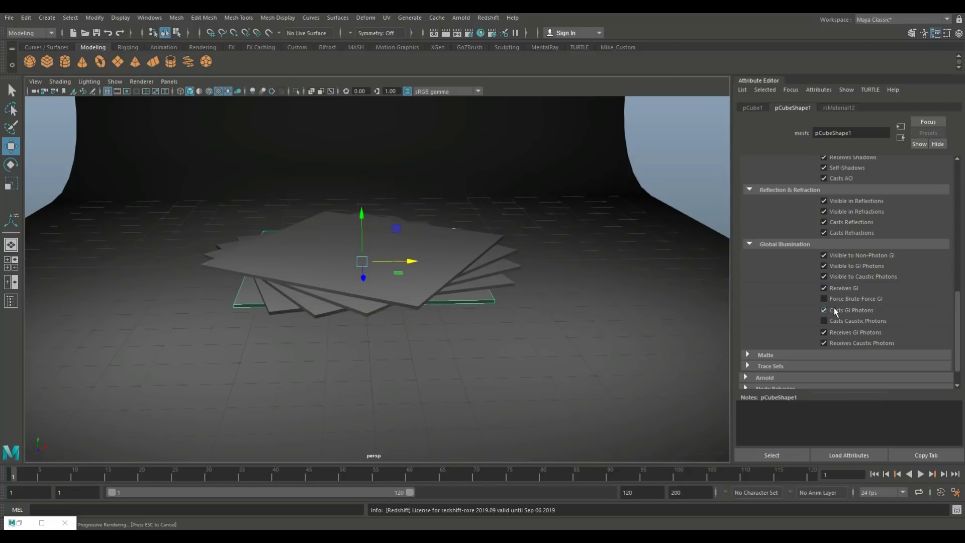
left_click(824, 321)
left_click(823, 310)
left_click(509, 286)
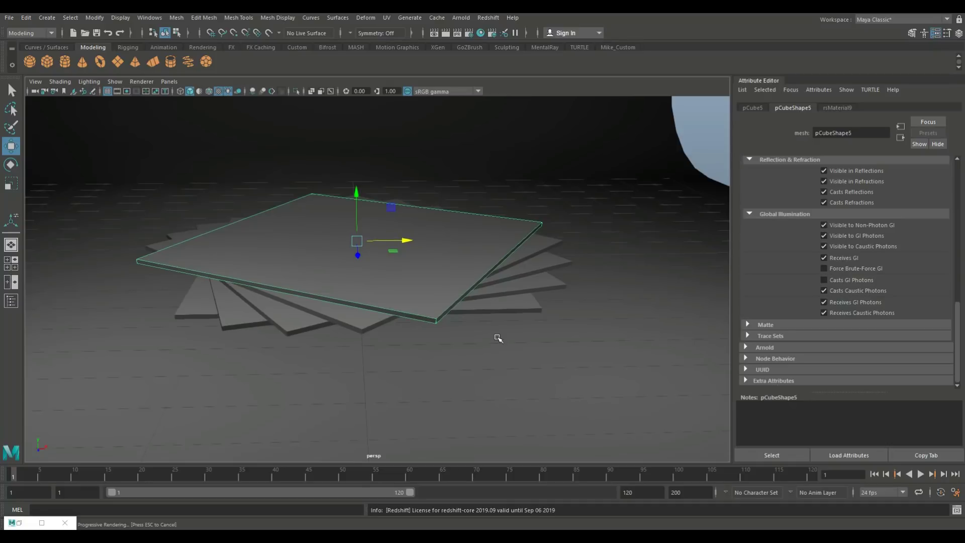
Apply the Glass preset to the bottom plane's material rsMaterial12
left_click(190, 315)
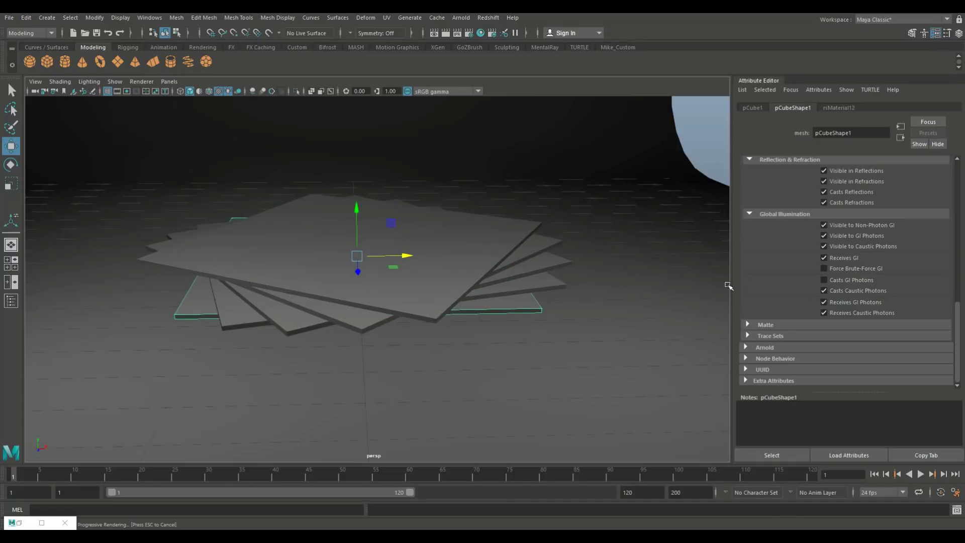
scroll(929, 342, "up", 5)
scroll(928, 342, "up", 5)
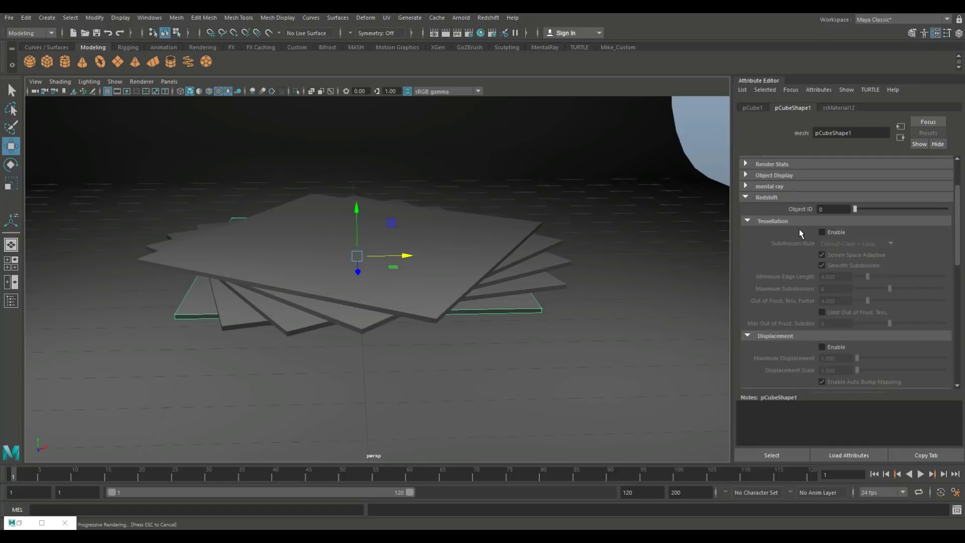
left_click(842, 108)
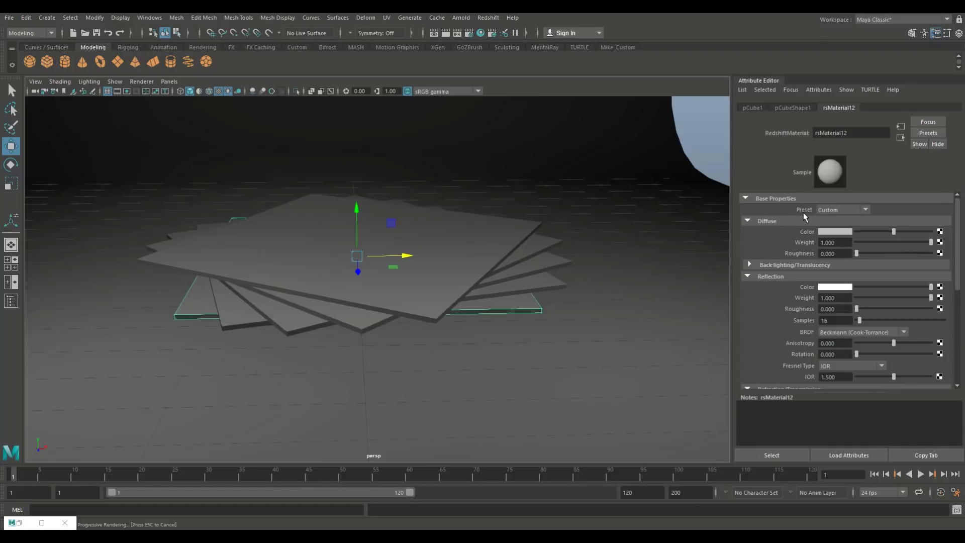
left_click(849, 210)
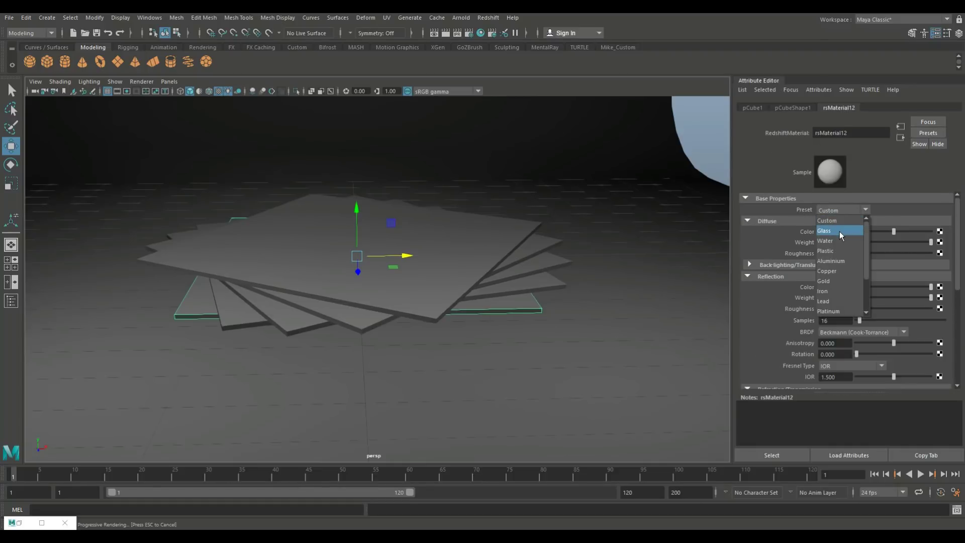
left_click(839, 231)
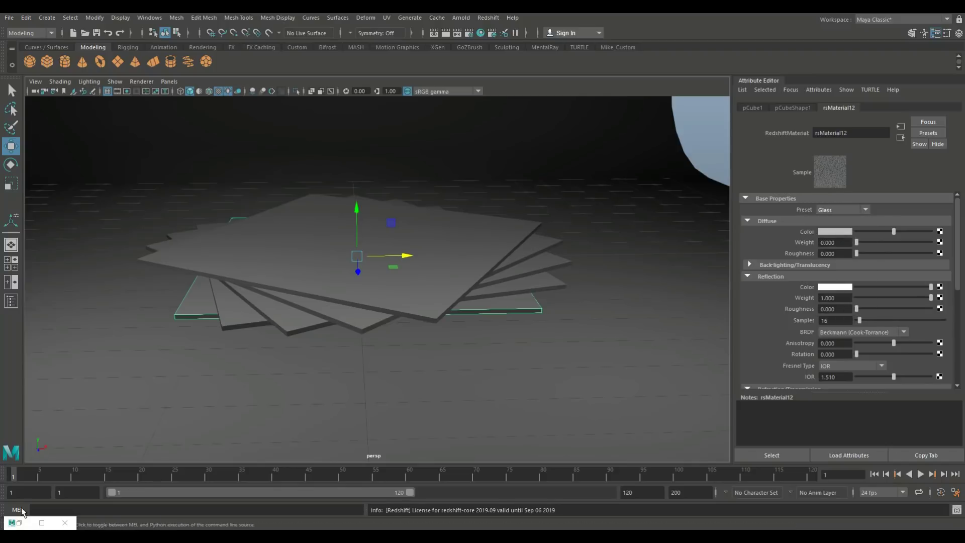
Restore the Redshift Render View, start IPR, and make the window floating
left_click(42, 523)
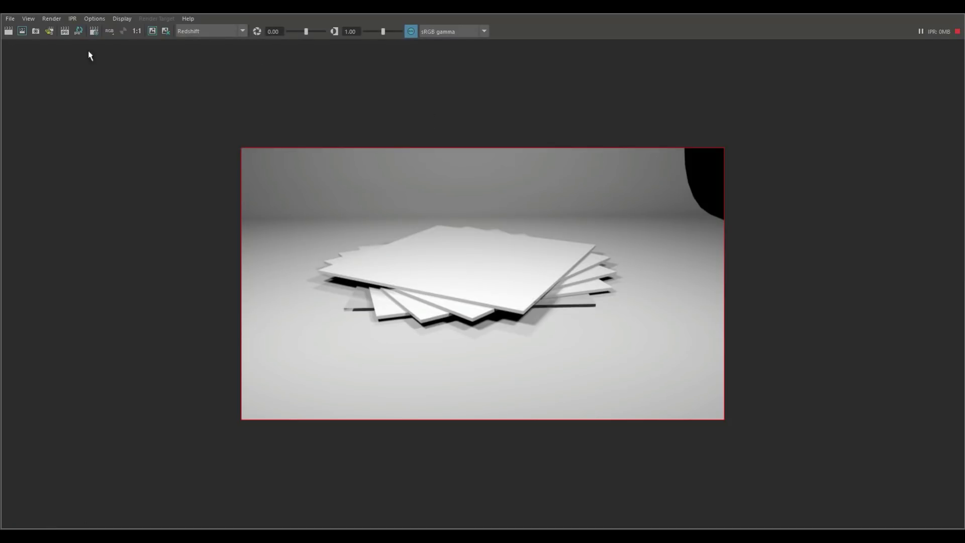
left_click(64, 32)
key("super+Down")
Set rsMaterial12's refraction colour to red
left_click_drag(427, 143, 347, 282)
scroll(858, 293, "down", 4)
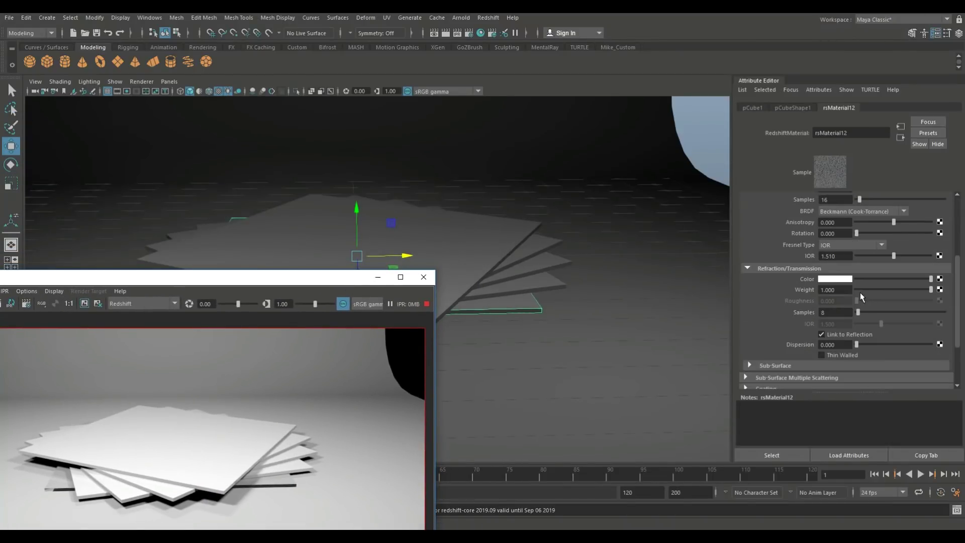
left_click(835, 280)
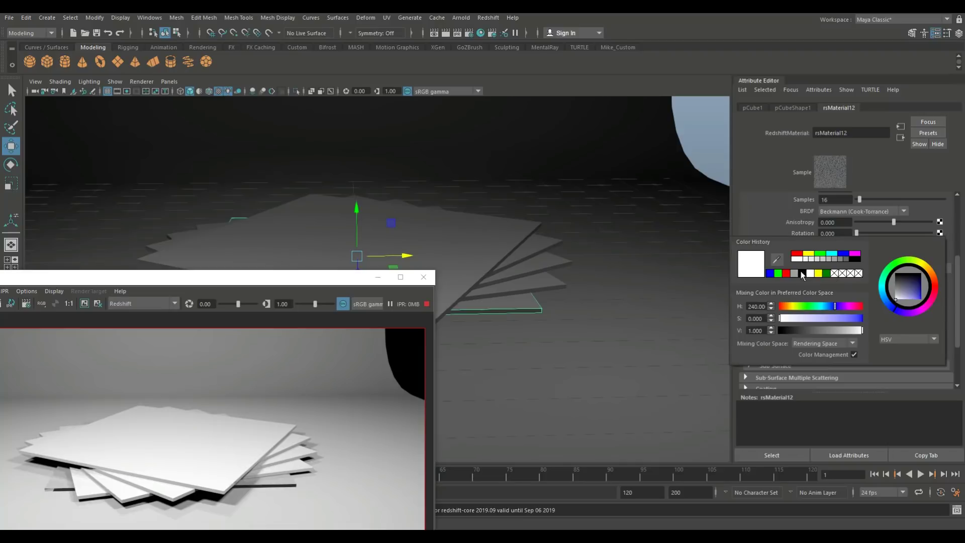
left_click(795, 254)
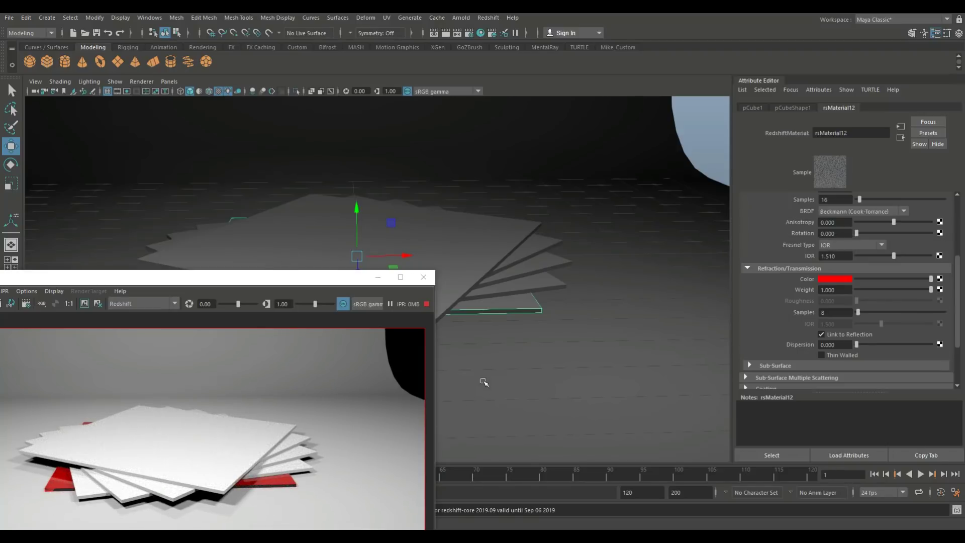
Tumble the viewport to inspect the red plate and move the render window aside
left_click_drag(548, 303, 549, 344, "alt")
scroll(231, 477, "down", 1)
scroll(233, 478, "up", 4)
scroll(291, 474, "up", 3)
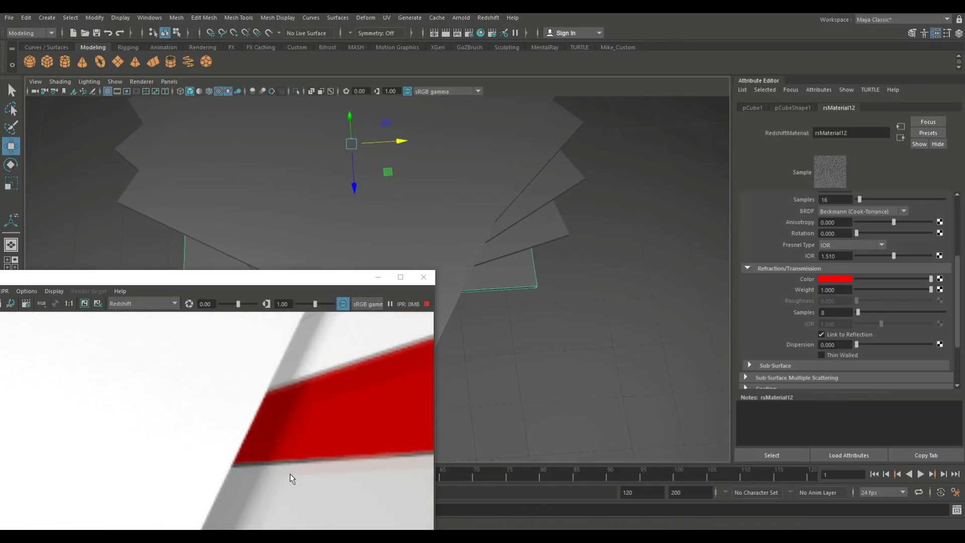
scroll(291, 474, "down", 1)
left_click_drag(610, 413, 570, 416, "alt")
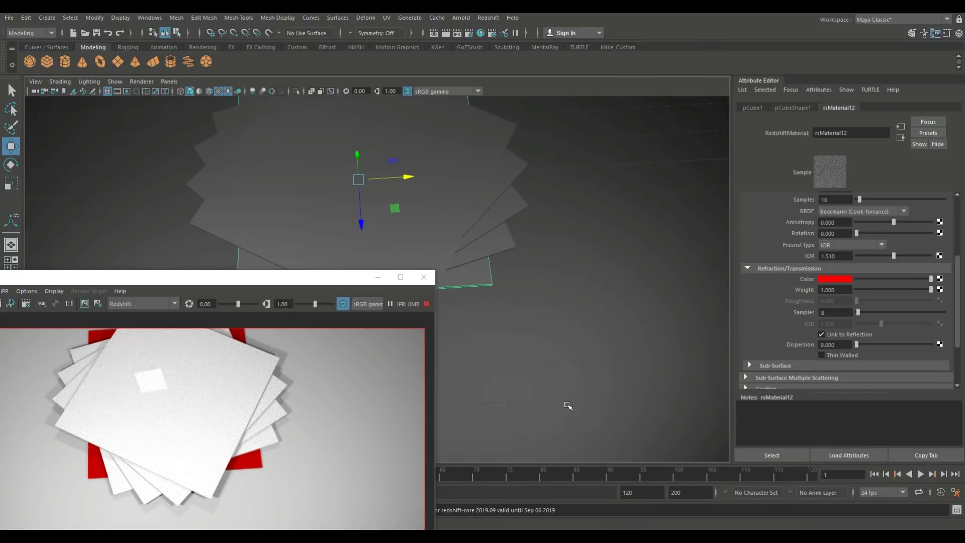
left_click_drag(559, 398, 556, 362, "alt")
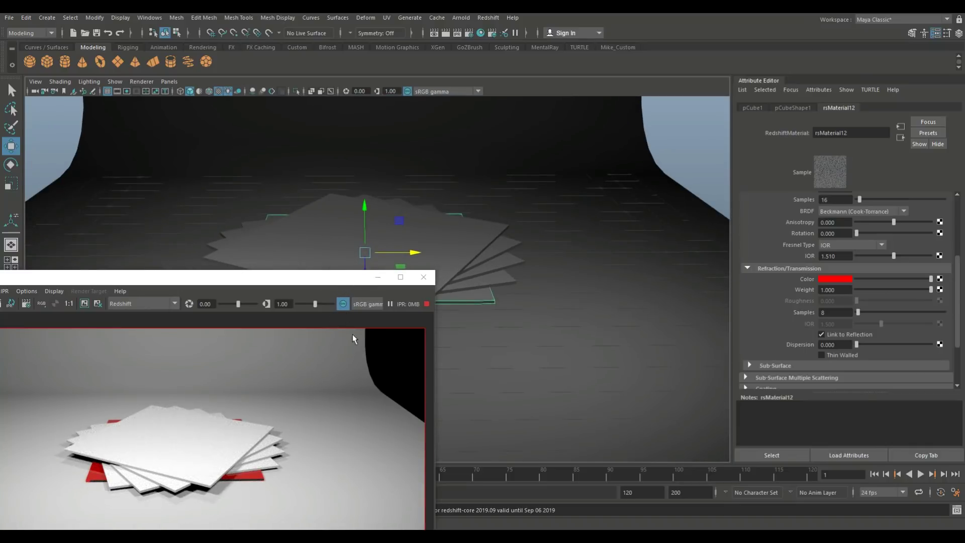
left_click_drag(339, 276, 226, 358)
Select another plate and apply the Glass preset to its material
left_click(507, 280)
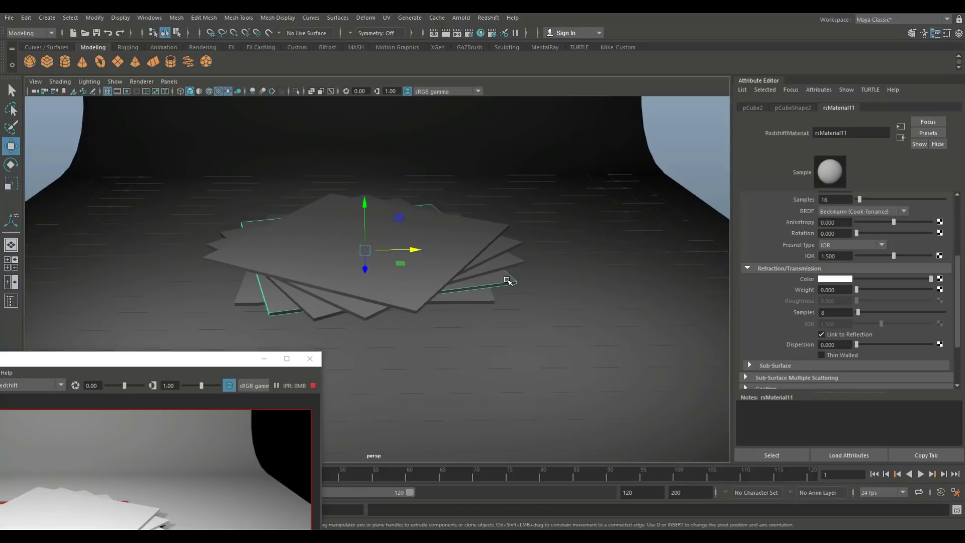
scroll(832, 214, "up", 5)
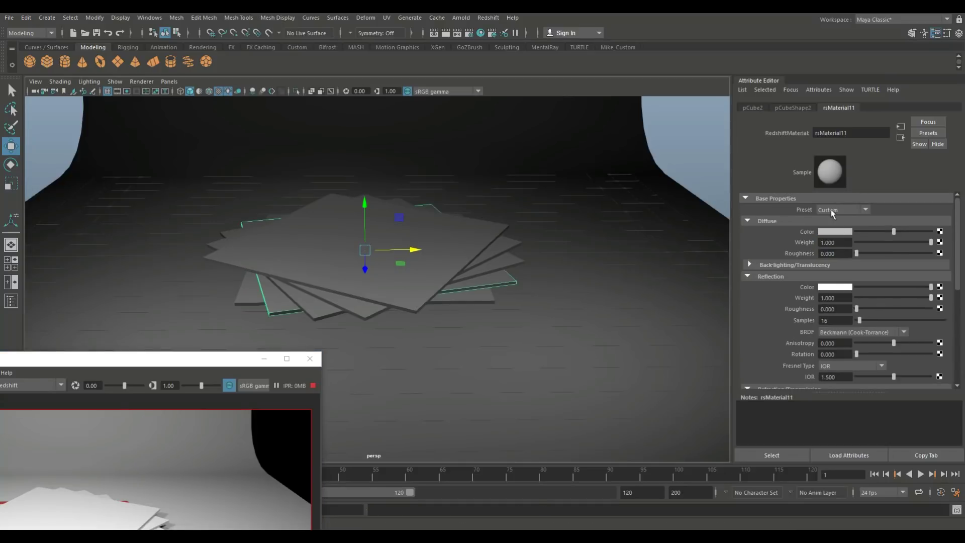
left_click(832, 211)
left_click(837, 238)
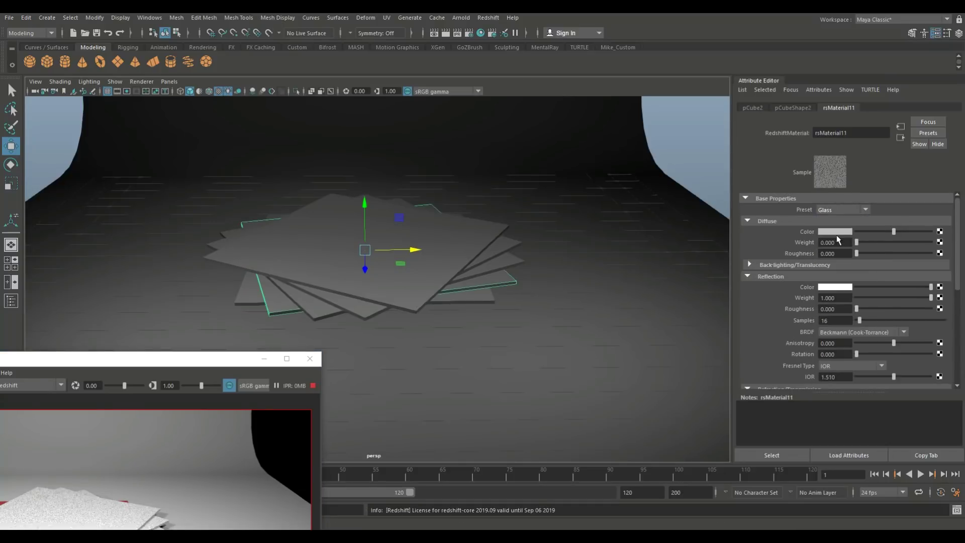
Set rsMaterial11's refraction colour to blue and reposition the render window
scroll(837, 239, "down", 3)
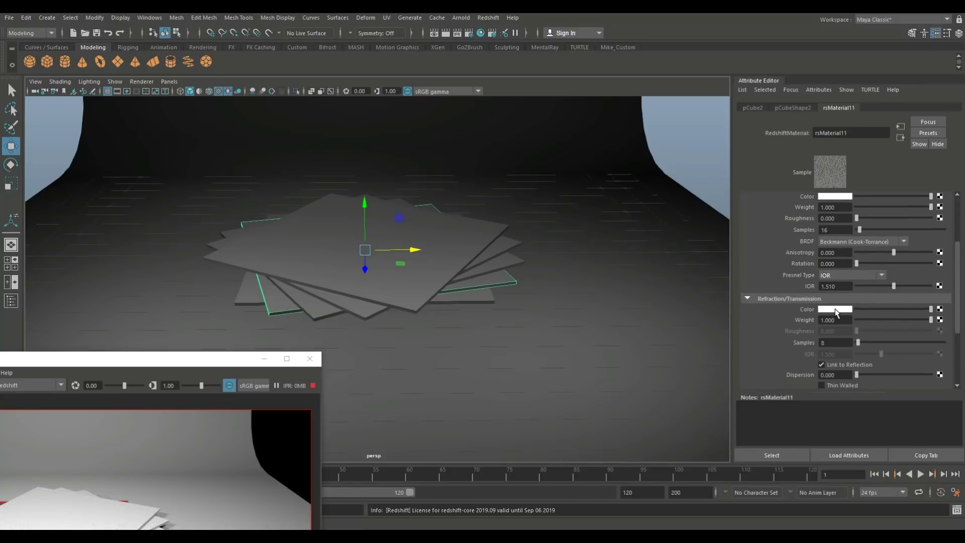
left_click(836, 311)
left_click(845, 284)
left_click_drag(228, 359, 436, 147)
scroll(202, 377, "up", 5)
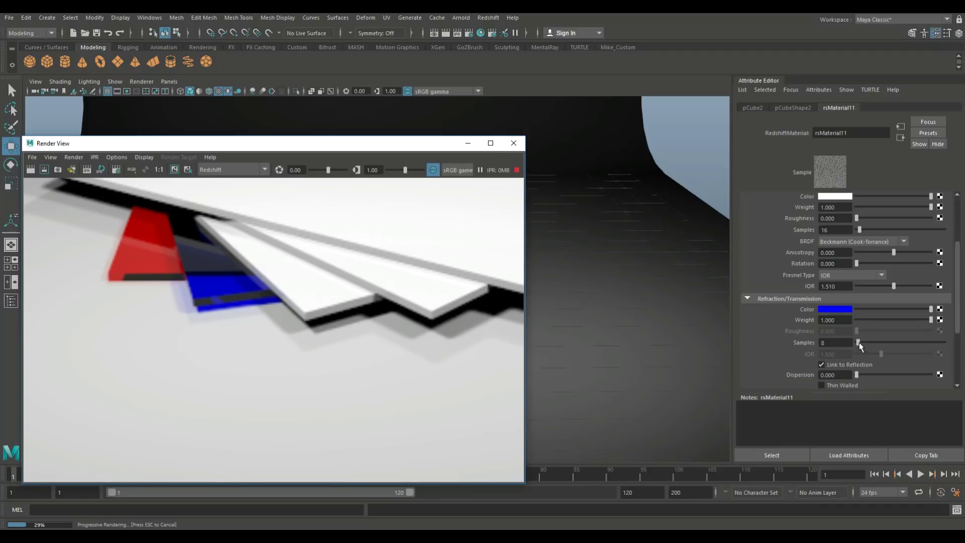
Set the blue plate's refraction samples to 500
left_click_drag(859, 342, 891, 343)
left_click(839, 343)
type("500")
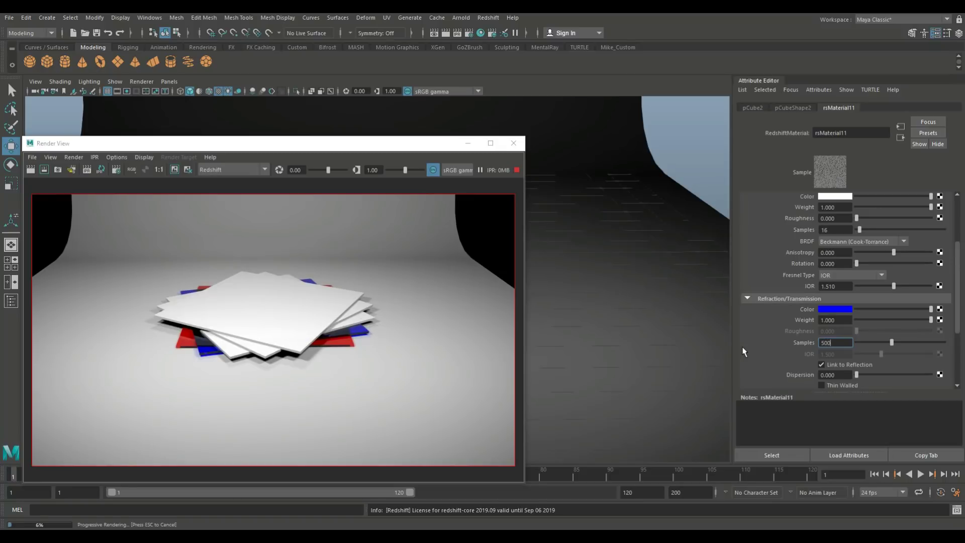
key("Return")
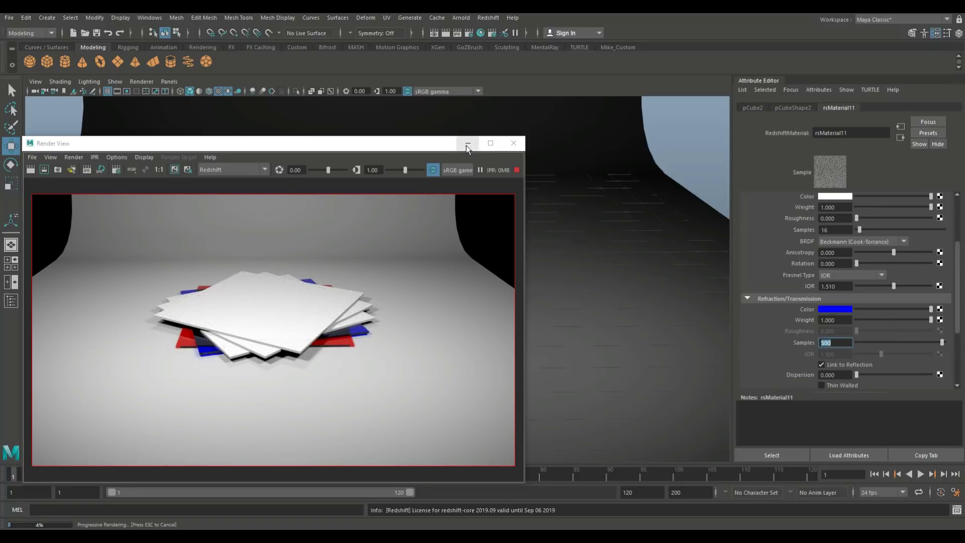
Set the red plate's refraction samples to 500 as well
left_click(467, 144)
left_click(264, 302)
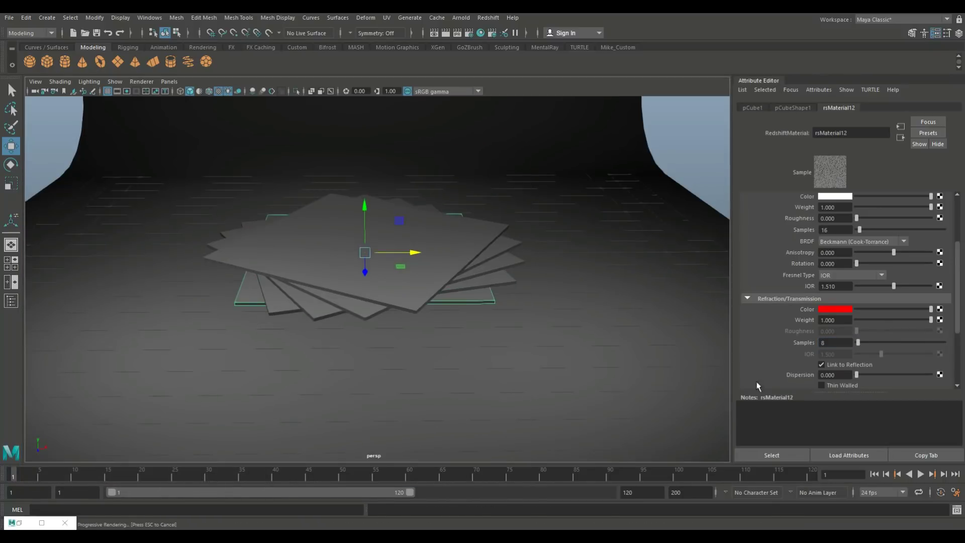
double_click(834, 342)
key("Return")
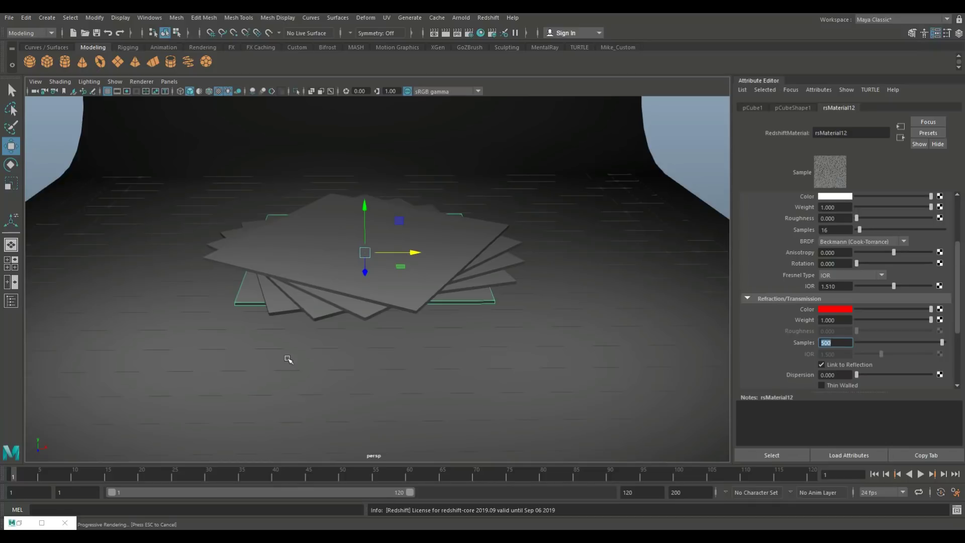
Restore the Render View and size it beside the viewport
left_click(46, 524)
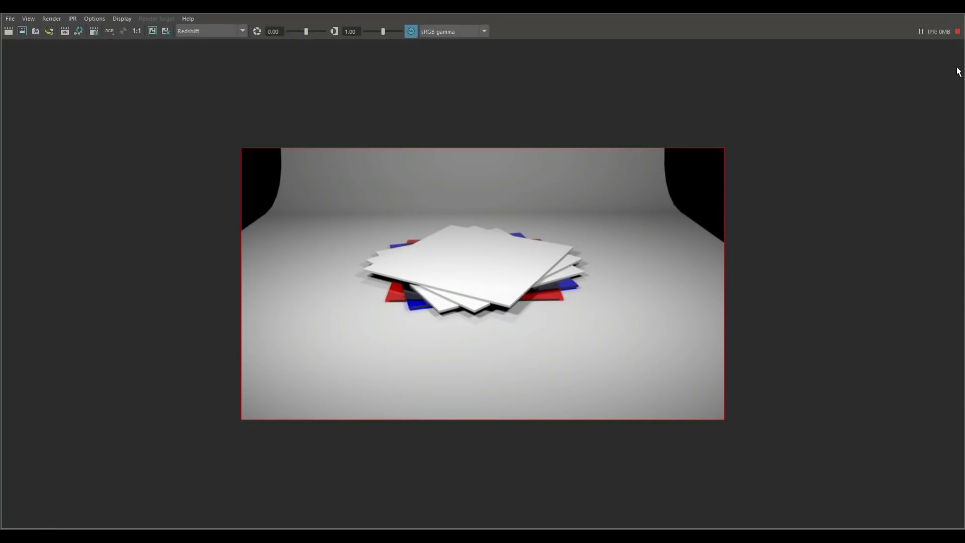
left_click_drag(732, 7, 245, 153)
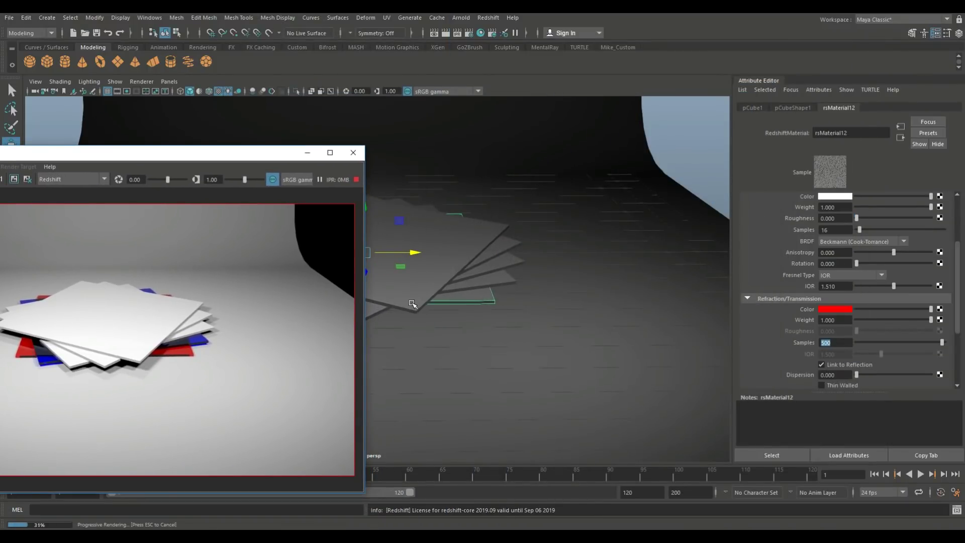
scroll(501, 276, "down", 3)
scroll(487, 269, "up", 3)
Give the third plate the Glass preset with a green refraction colour
middle_click_drag(490, 269, 605, 255, "alt")
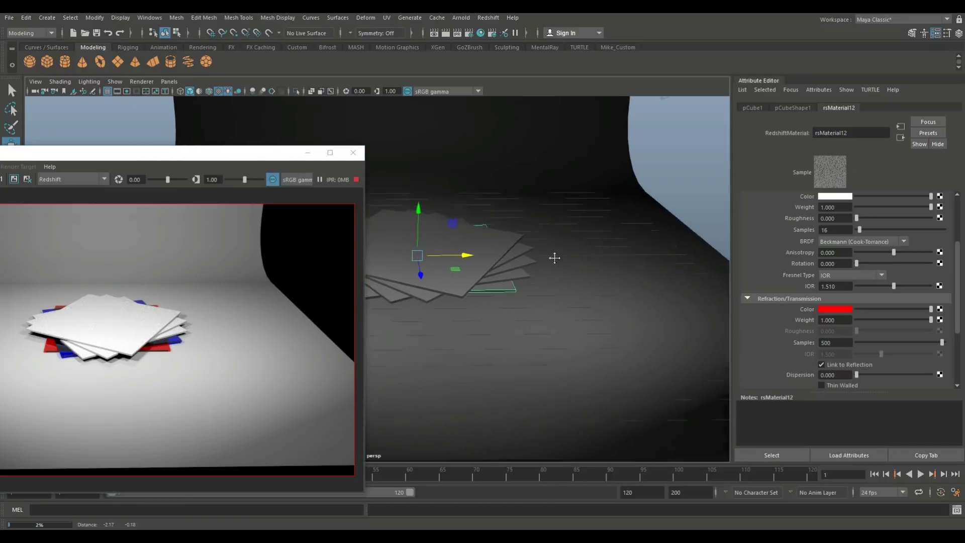
left_click(452, 294)
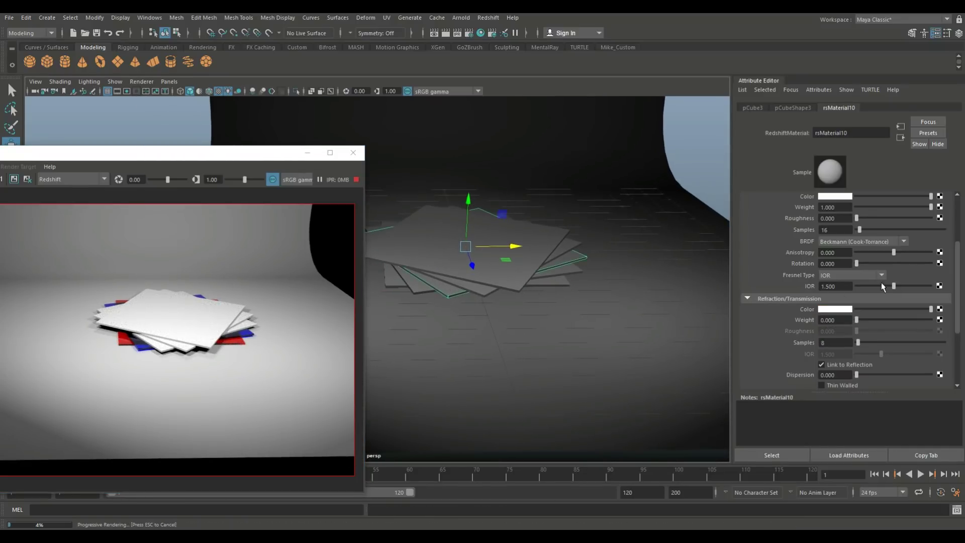
scroll(903, 254, "up", 3)
left_click(847, 210)
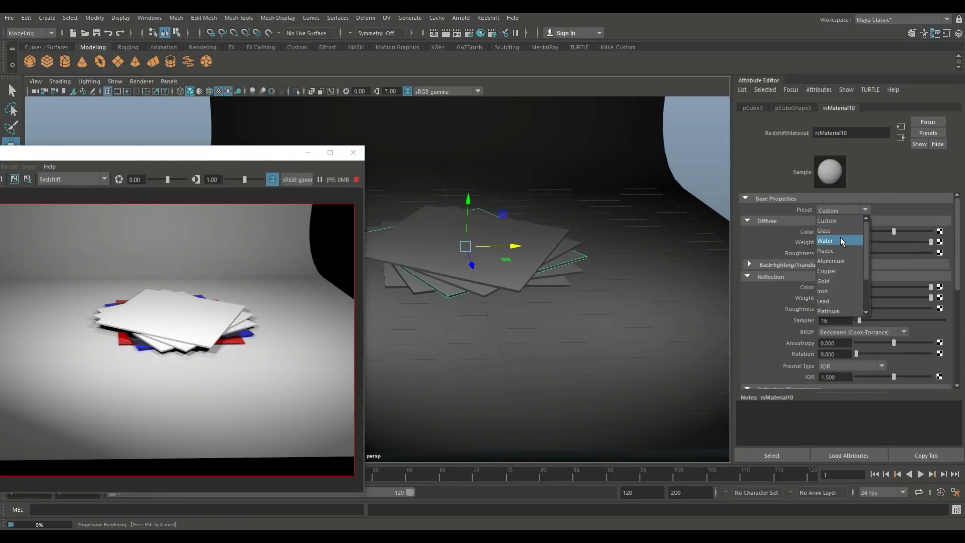
left_click(839, 232)
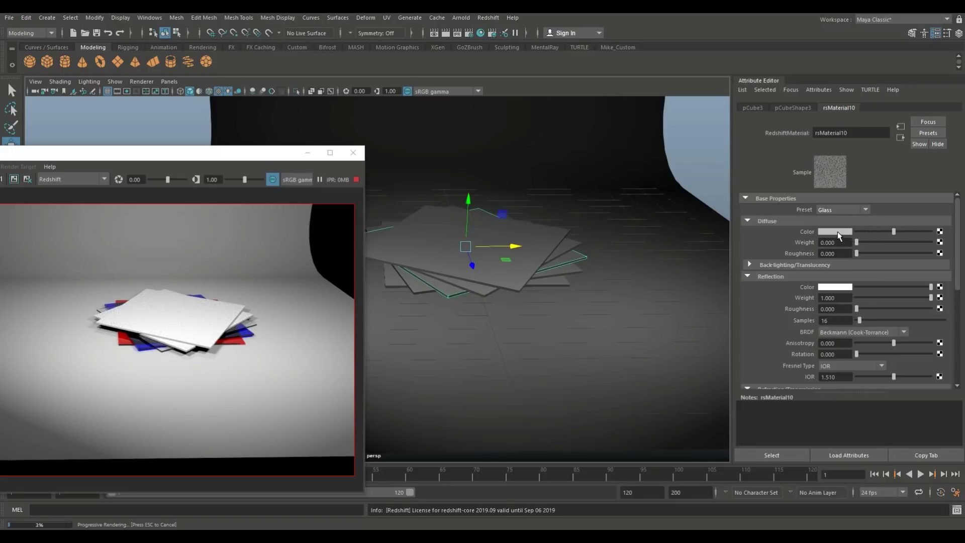
scroll(817, 261, "down", 3)
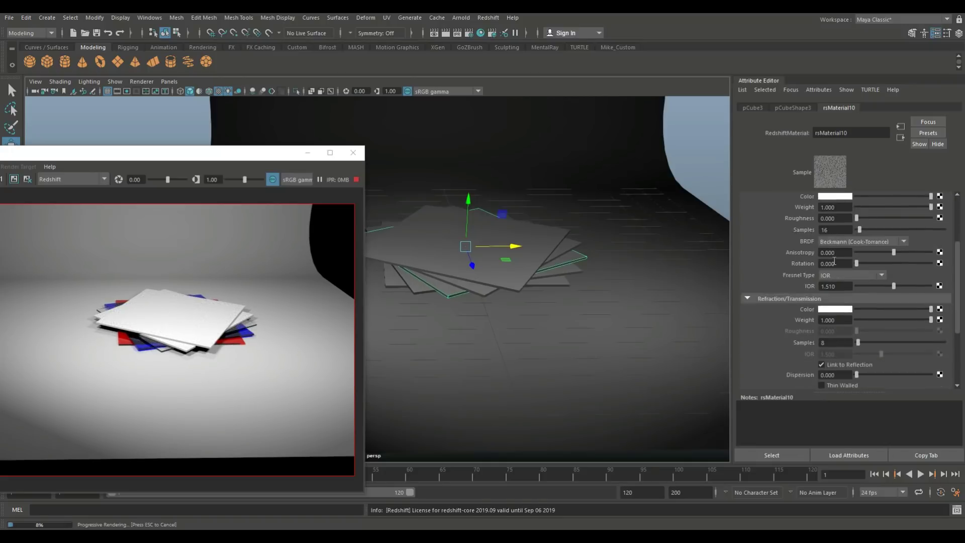
scroll(824, 285, "down", 5)
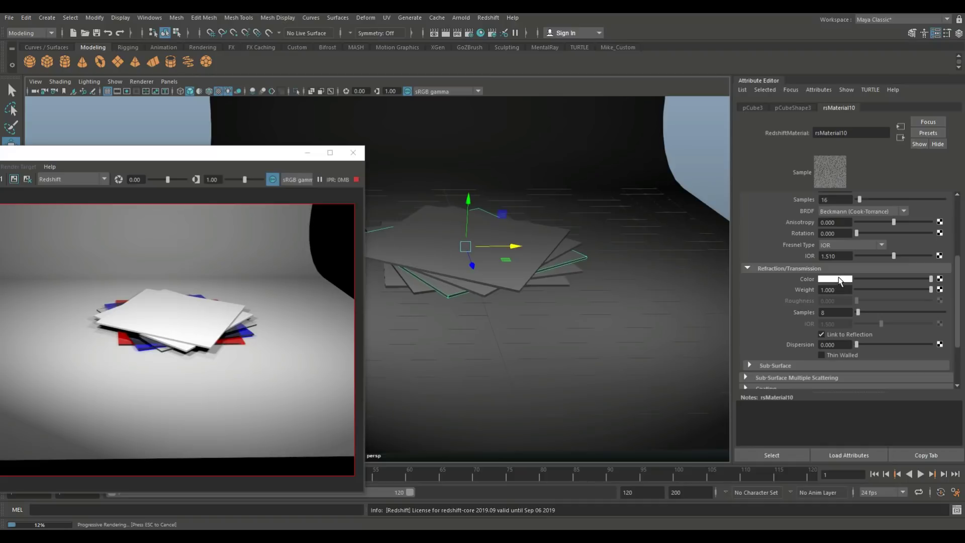
left_click(839, 278)
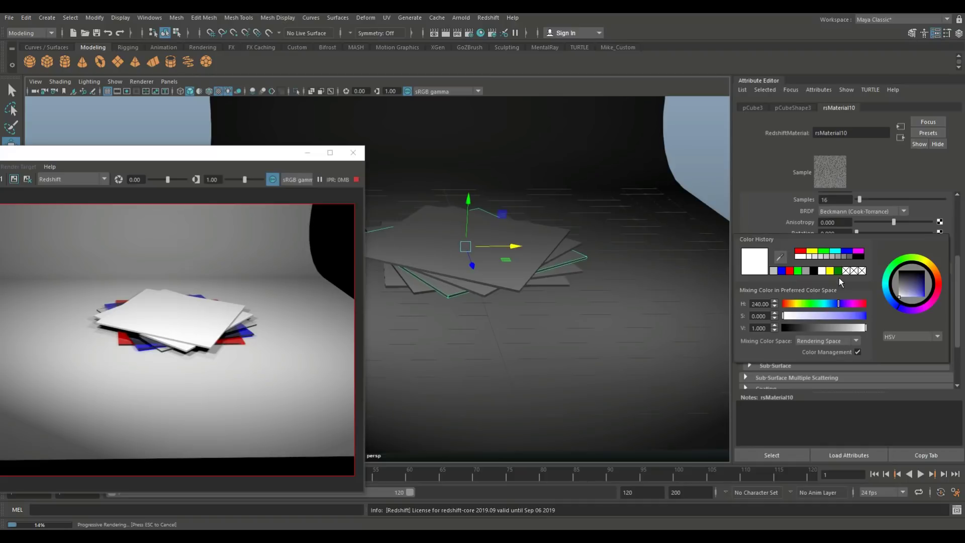
left_click(826, 254)
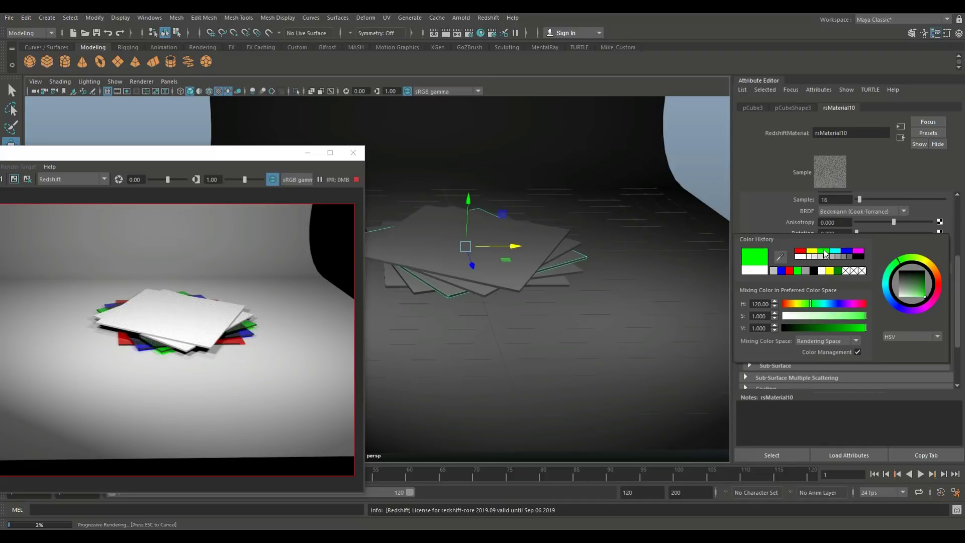
Reselect the green glass plate and set its Refraction Samples to 500
left_click(574, 248)
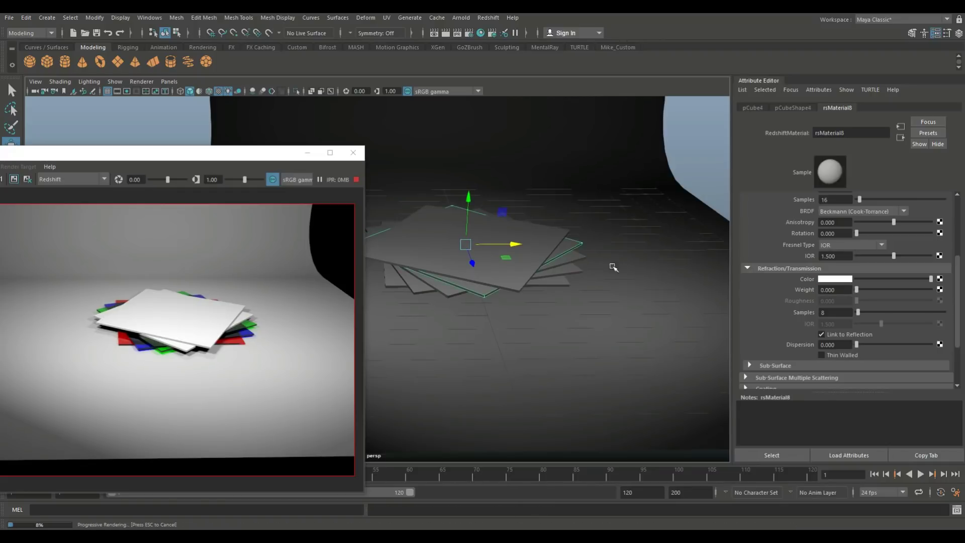
scroll(844, 285, "up", 3)
scroll(845, 285, "down", 3)
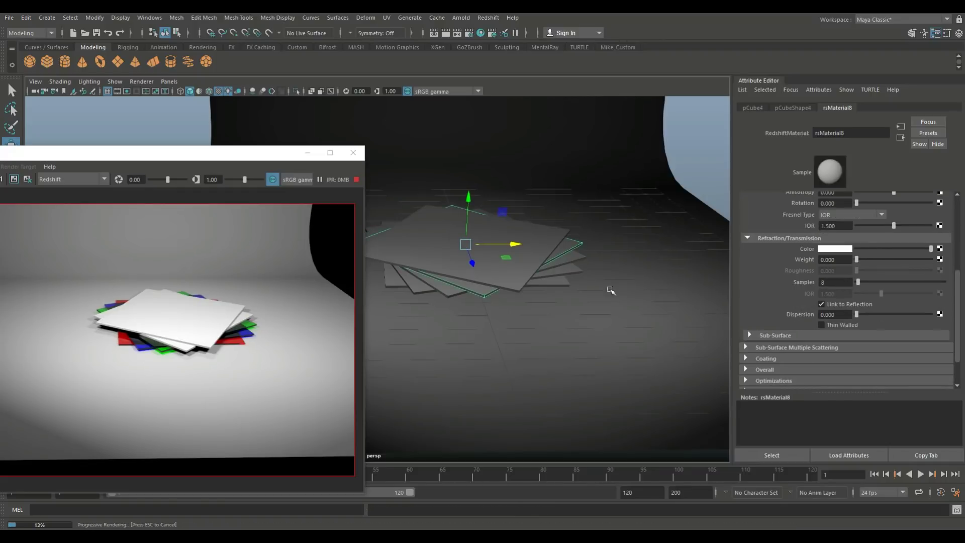
left_click(575, 260)
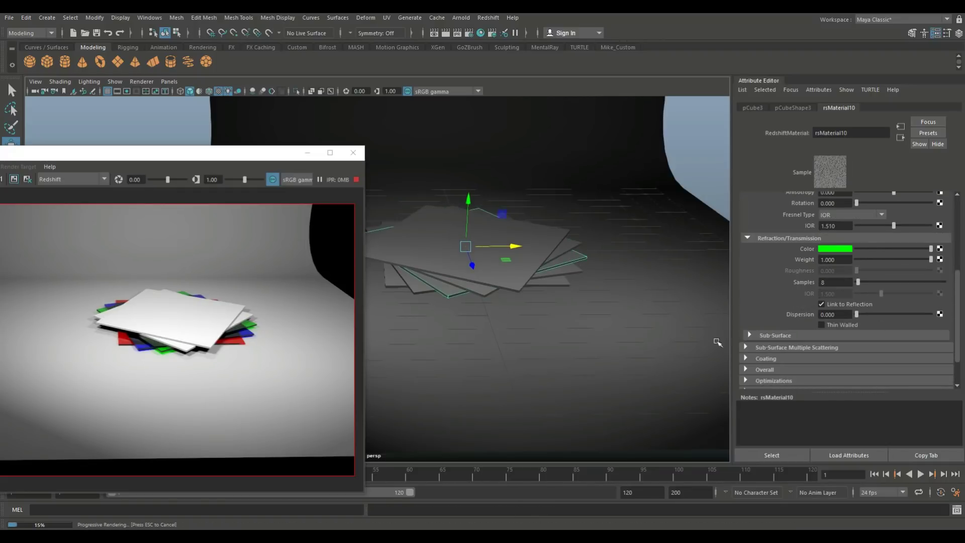
left_click(838, 284)
type("500")
key("Return")
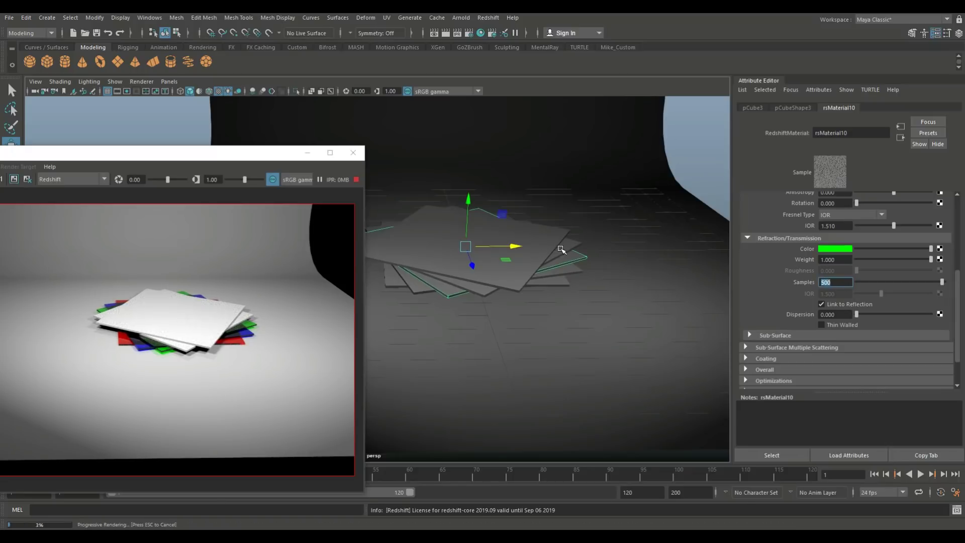
Apply a glass preset to the fourth plate and make its refraction colour yellow
left_click(562, 248)
scroll(829, 267, "up", 5)
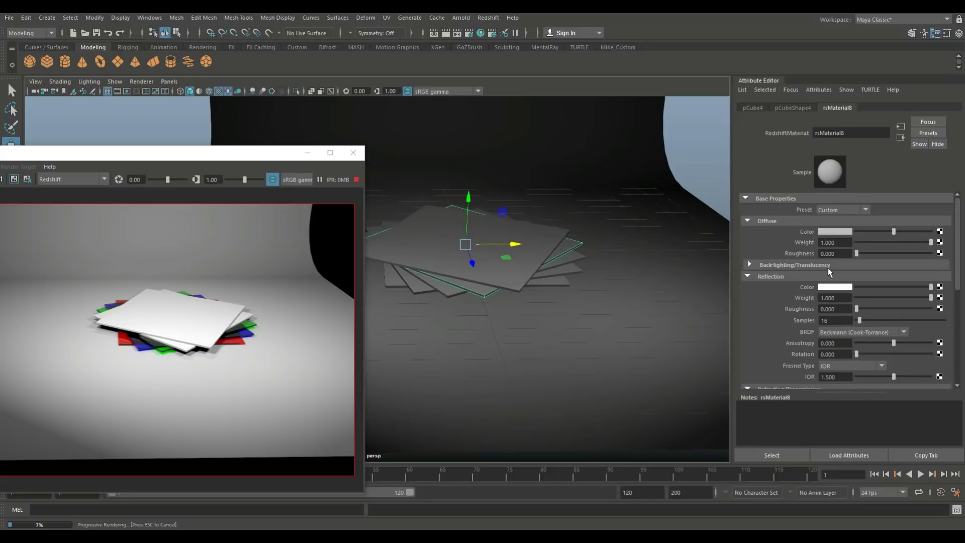
left_click(840, 210)
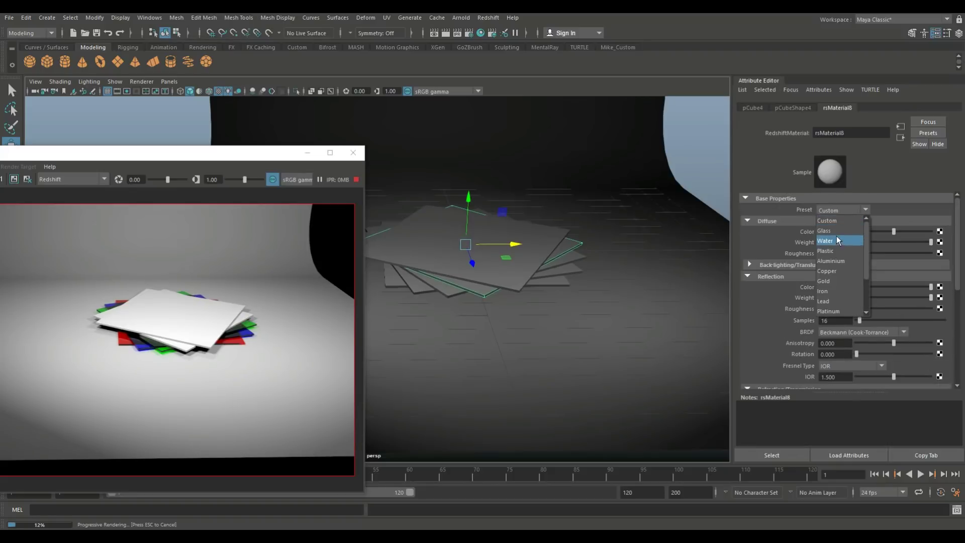
left_click(836, 240)
scroll(839, 287, "down", 5)
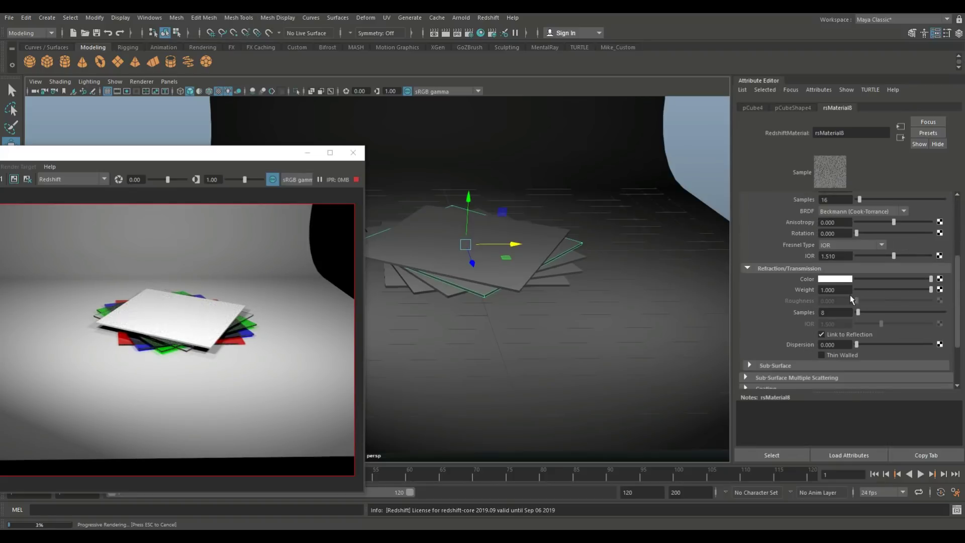
left_click(832, 281)
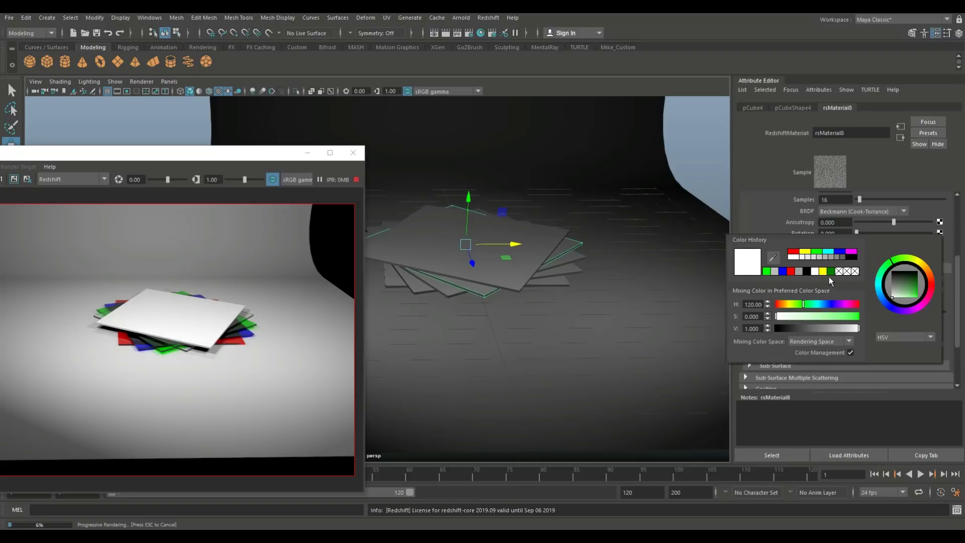
left_click(805, 252)
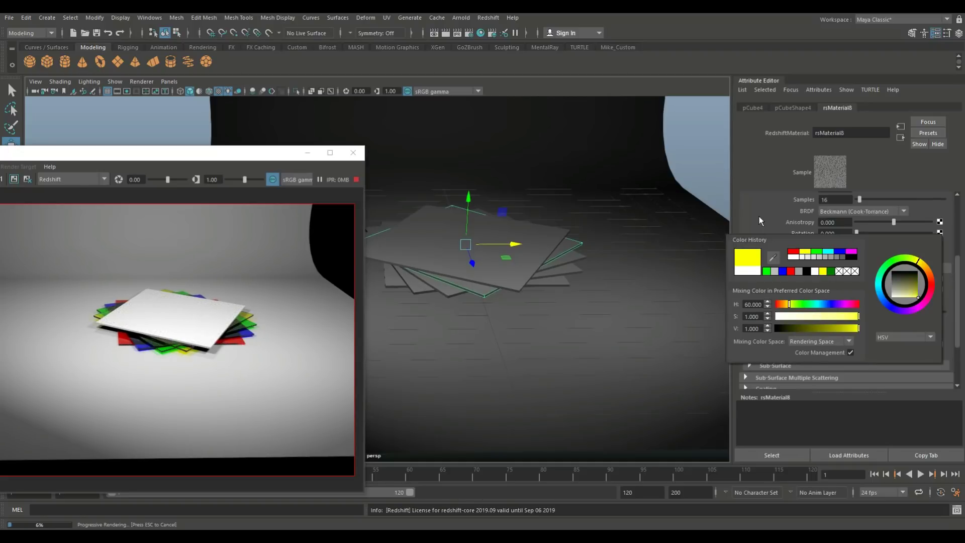
Set the yellow plate's Refraction Samples to 500
scroll(829, 314, "down", 3)
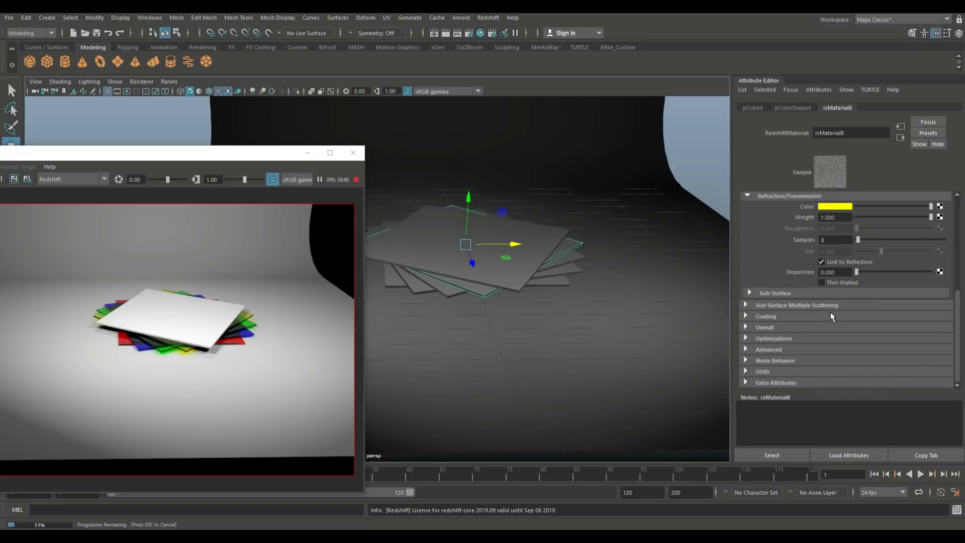
scroll(832, 316, "up", 3)
left_click(833, 331)
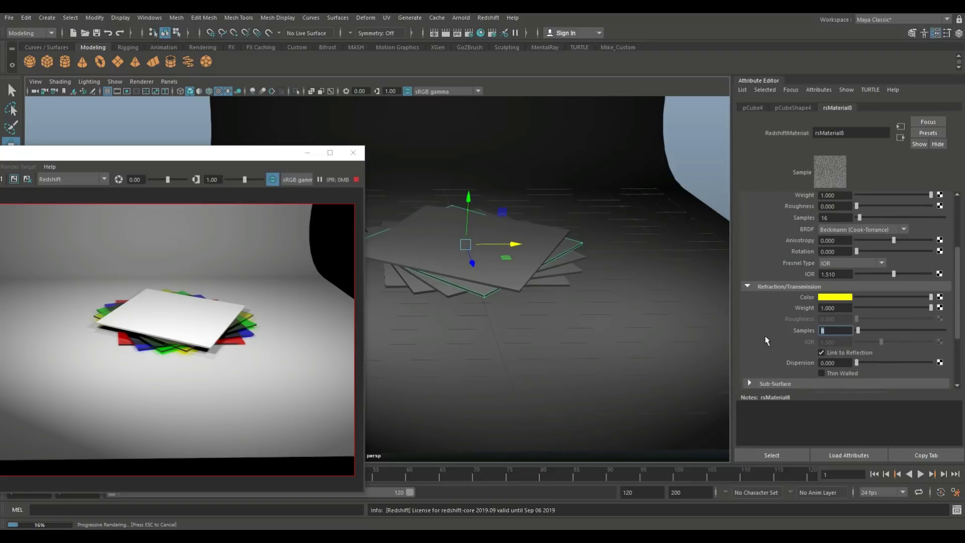
type("00")
key("Return")
Apply the Glass preset to the top plate with a magenta refraction colour
left_click(553, 243)
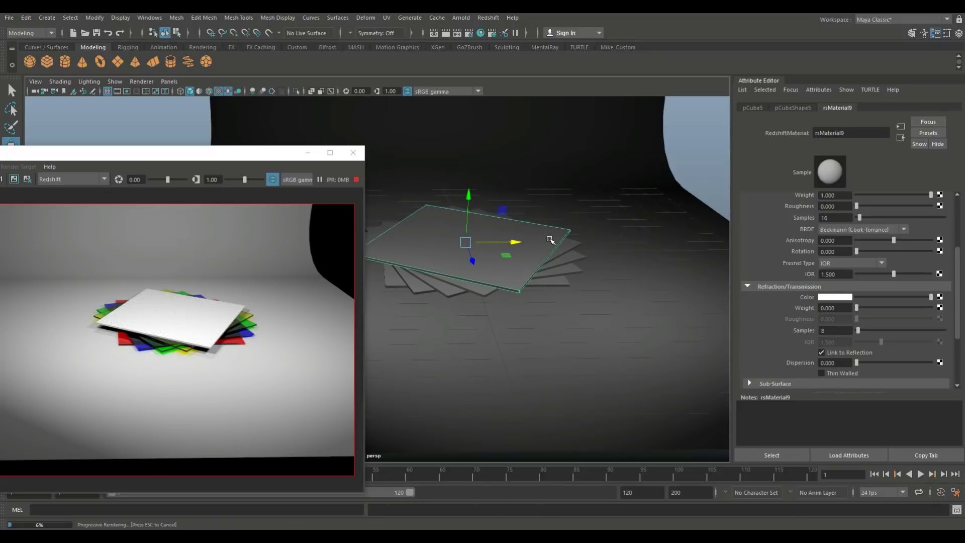
scroll(855, 217, "up", 4)
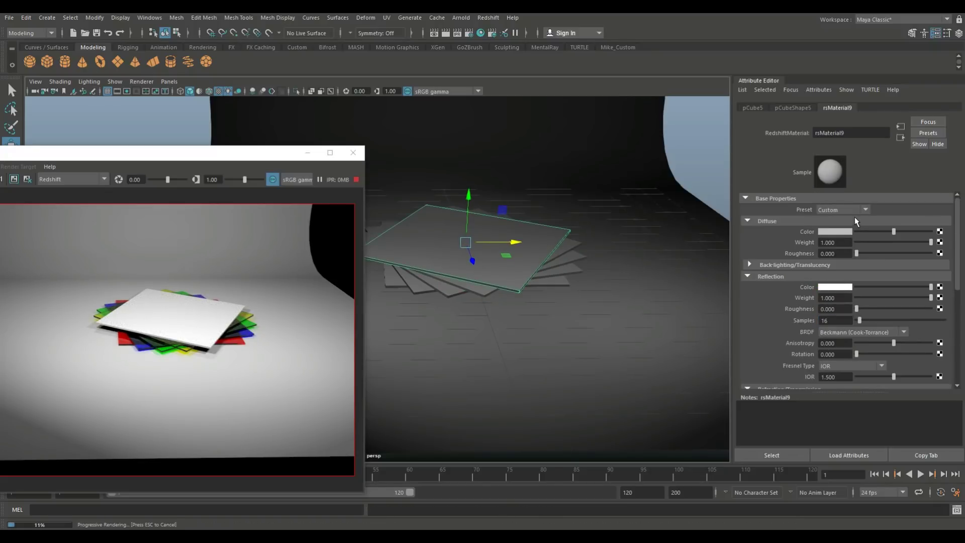
left_click(847, 210)
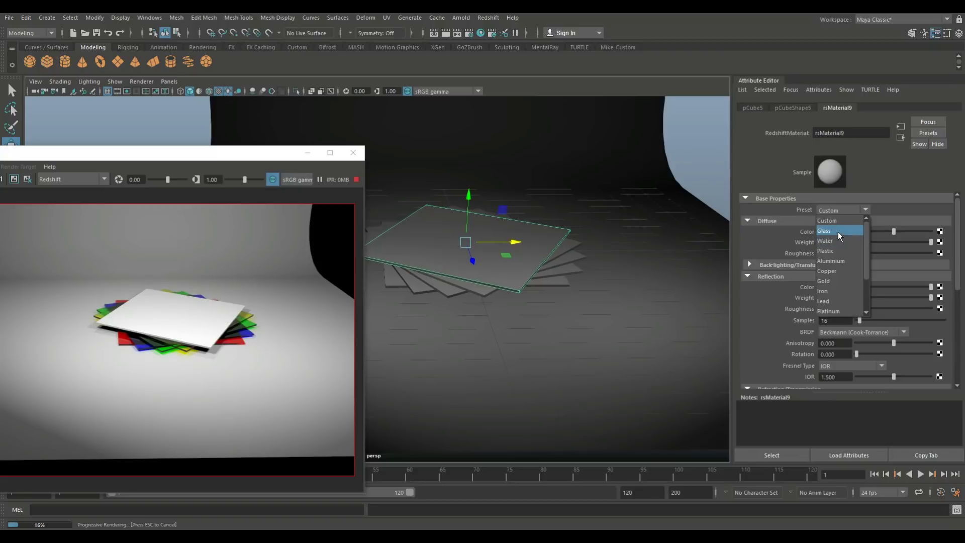
left_click(838, 231)
scroll(879, 275, "down", 3)
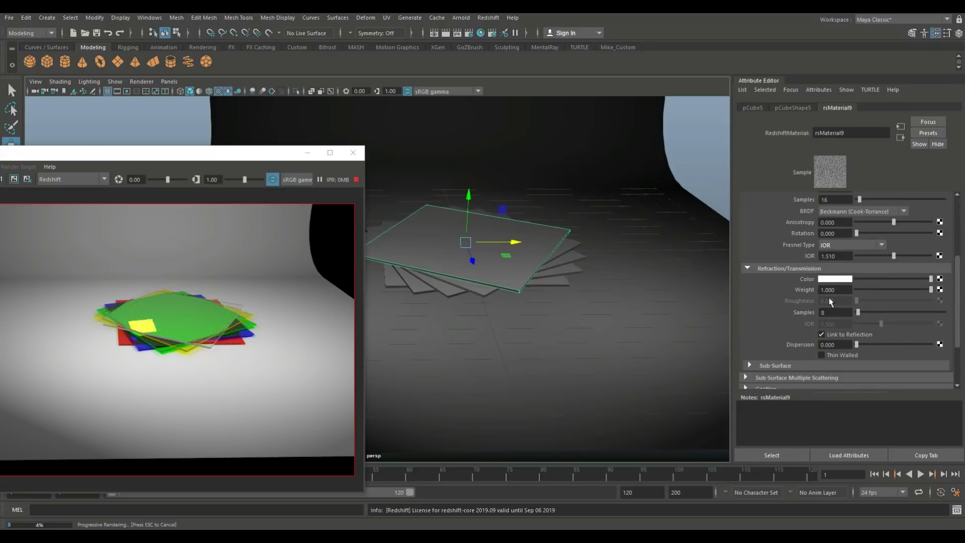
left_click(838, 280)
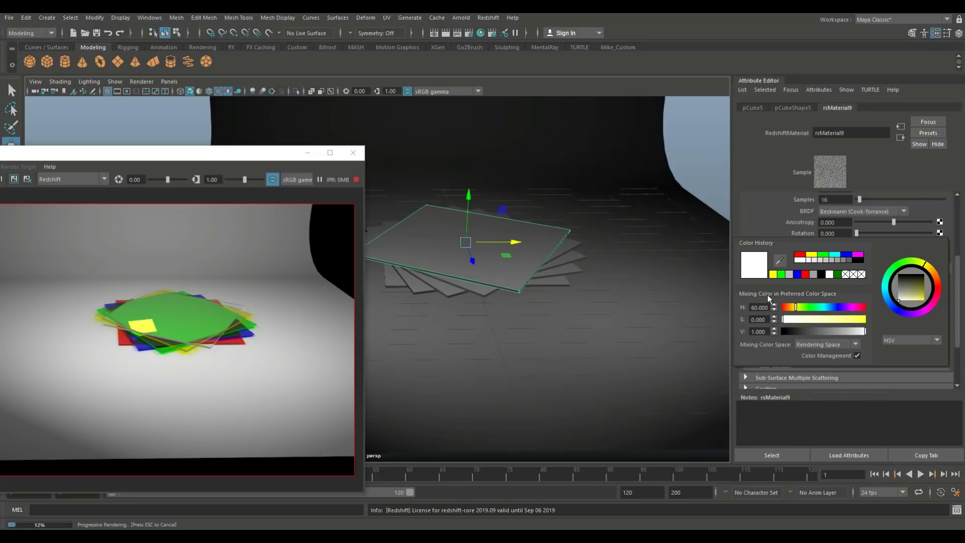
left_click(859, 255)
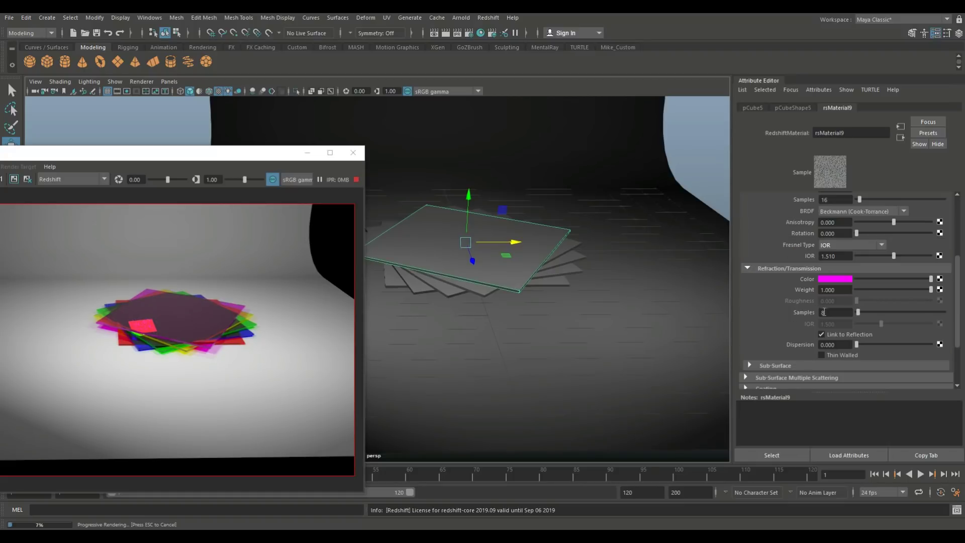
Set the top plate's Refraction Samples to 500
double_click(836, 315)
type("500")
key("Return")
Jump the viewport to the saved bookmark view, then reposition and minimize the Render View
left_click(35, 82)
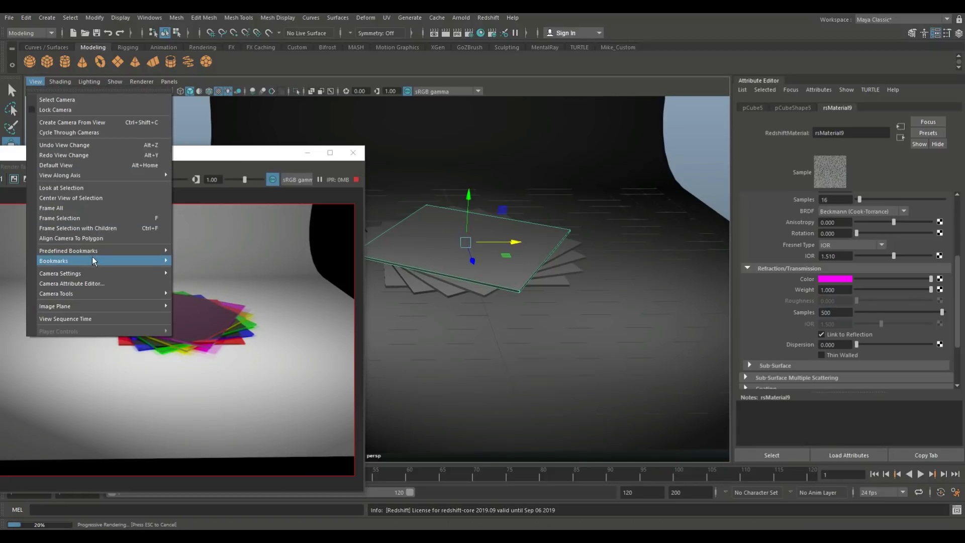
mouse_move(92, 260)
left_click(203, 260)
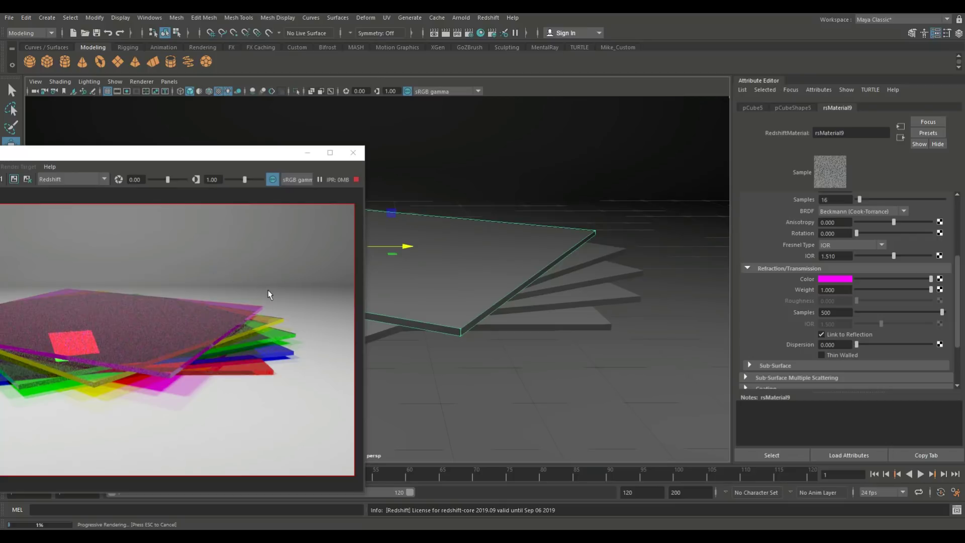
left_click_drag(150, 154, 341, 114)
scroll(327, 287, "down", 1)
scroll(326, 297, "up", 3)
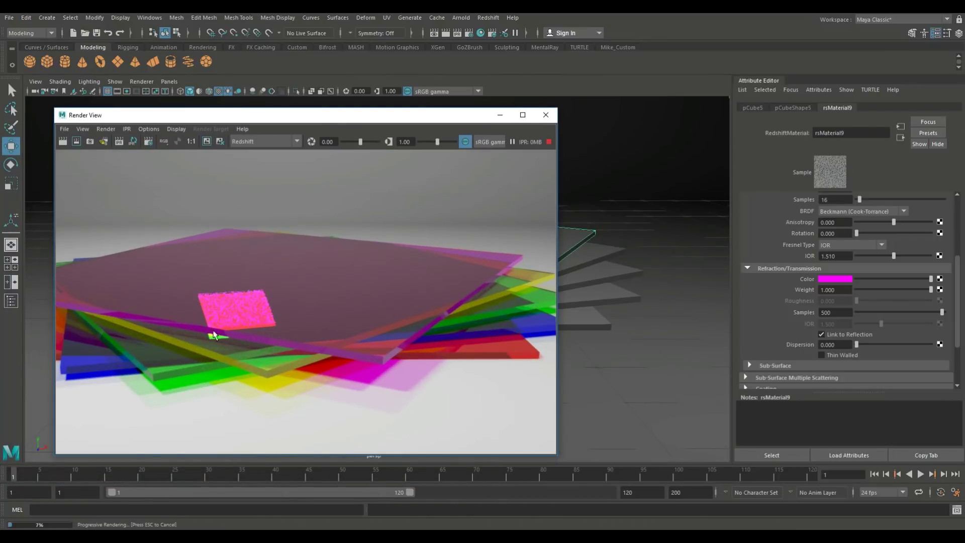
scroll(409, 241, "down", 2)
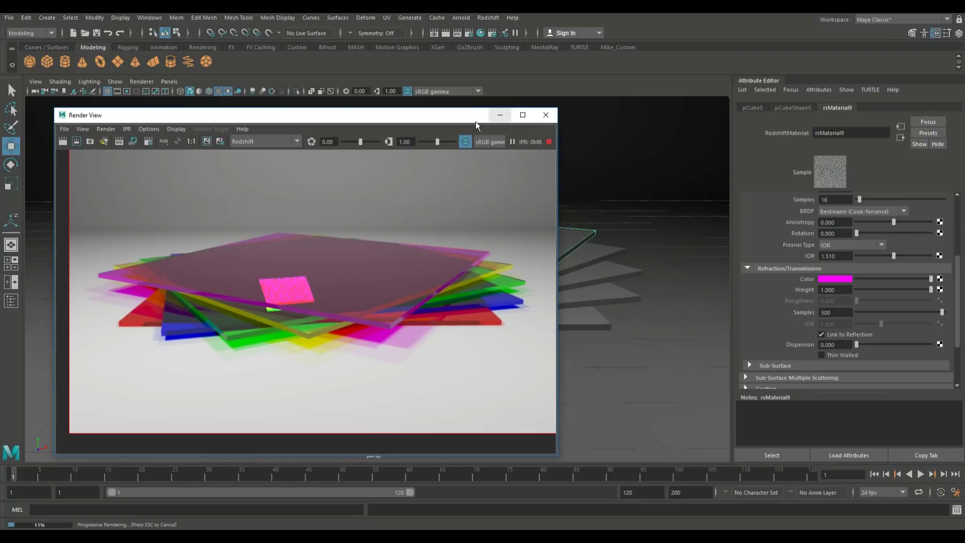
left_click(499, 115)
Frame the whole scene and select the top area light to view its caustics settings
key("a")
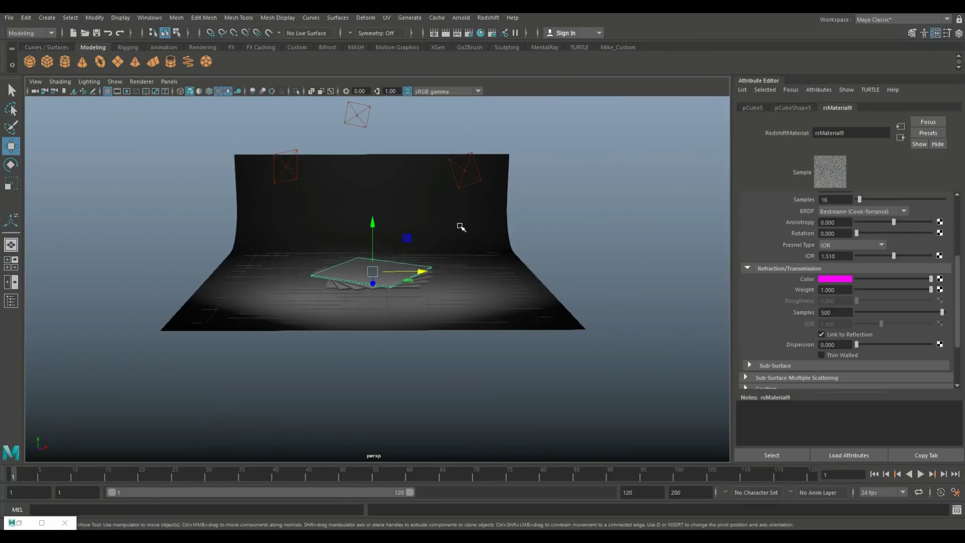
left_click(368, 123)
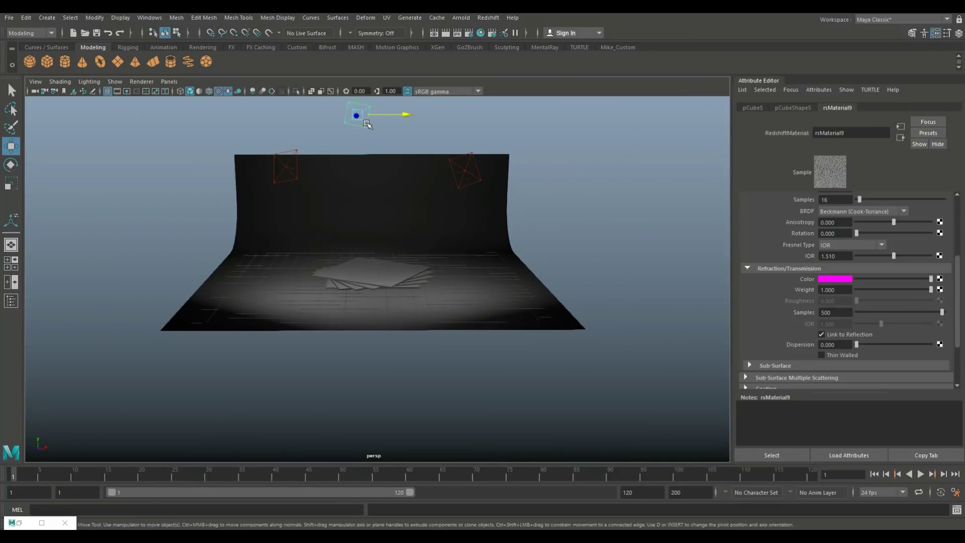
left_click(40, 523)
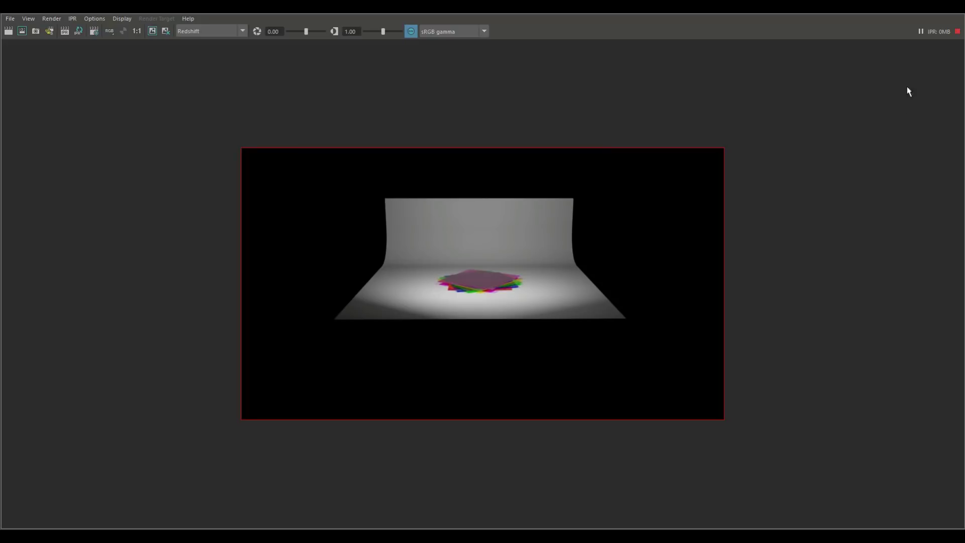
left_click(908, 6)
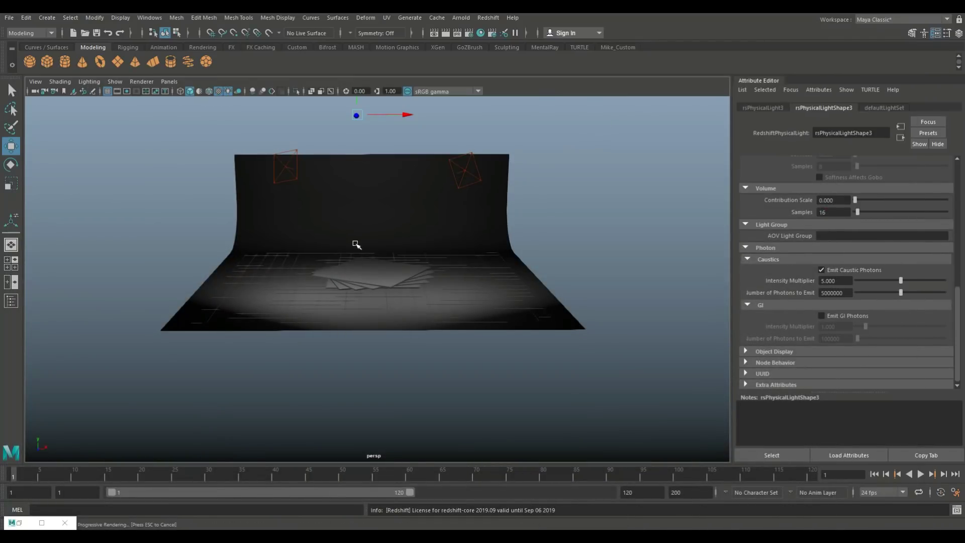
Move the camera to the plates close-up bookmark and restart the IPR render full screen
left_click(35, 81)
mouse_move(111, 260)
left_click(200, 261)
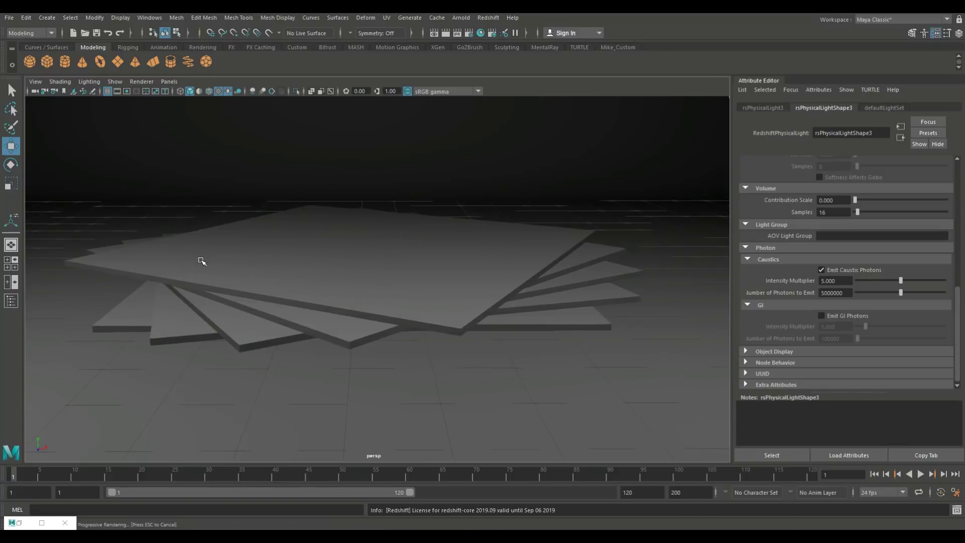
left_click(42, 523)
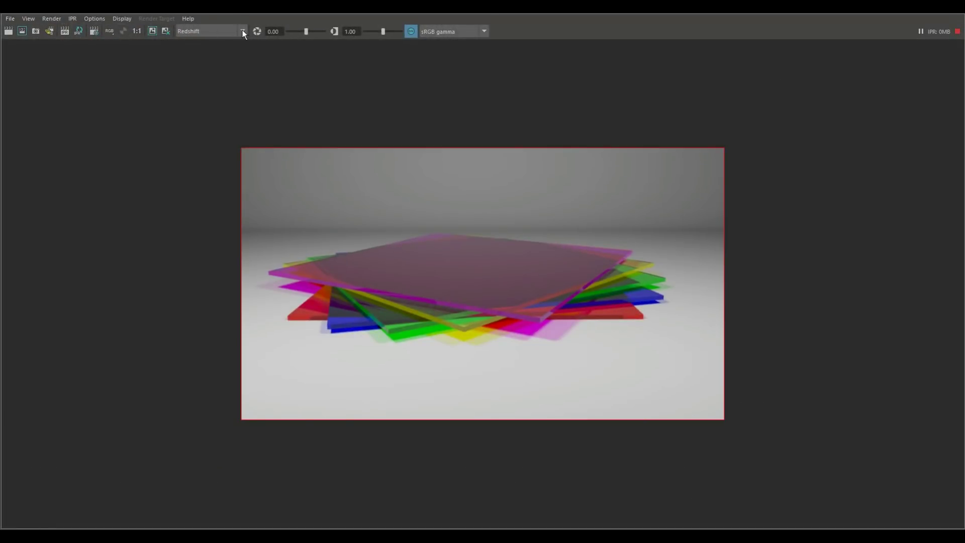
left_click(65, 31)
Set render resolution to 2k Square (2048 × 2048) and image format to TIFF (tif)
left_click(94, 32)
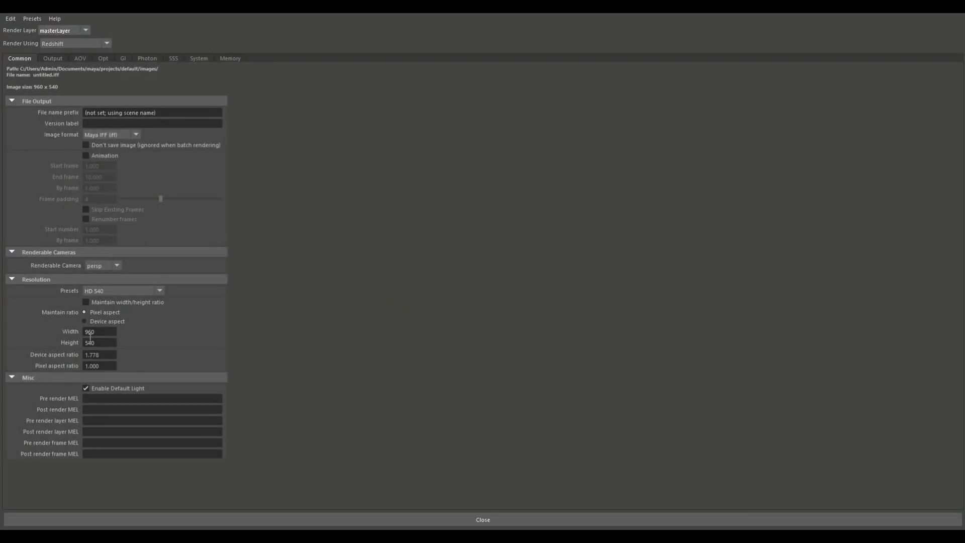
left_click(144, 290)
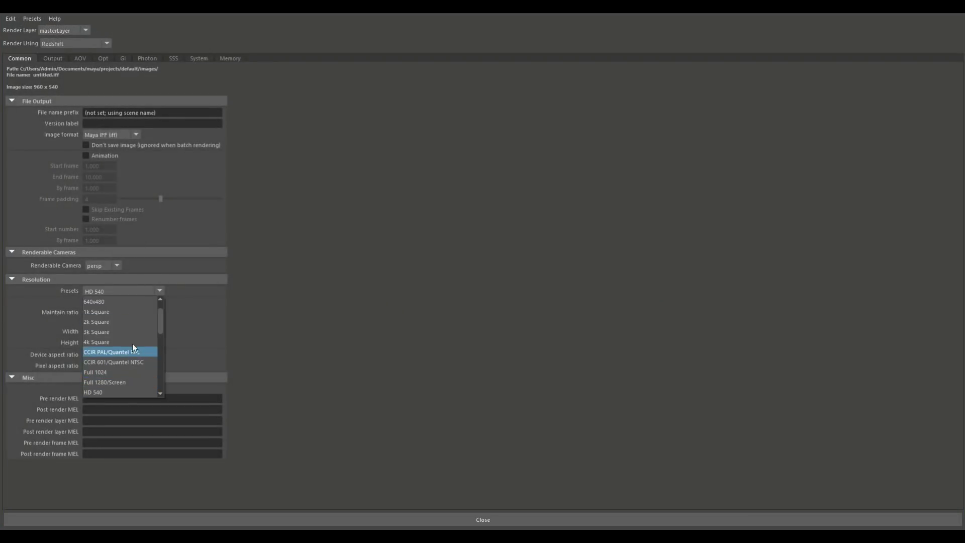
left_click(122, 322)
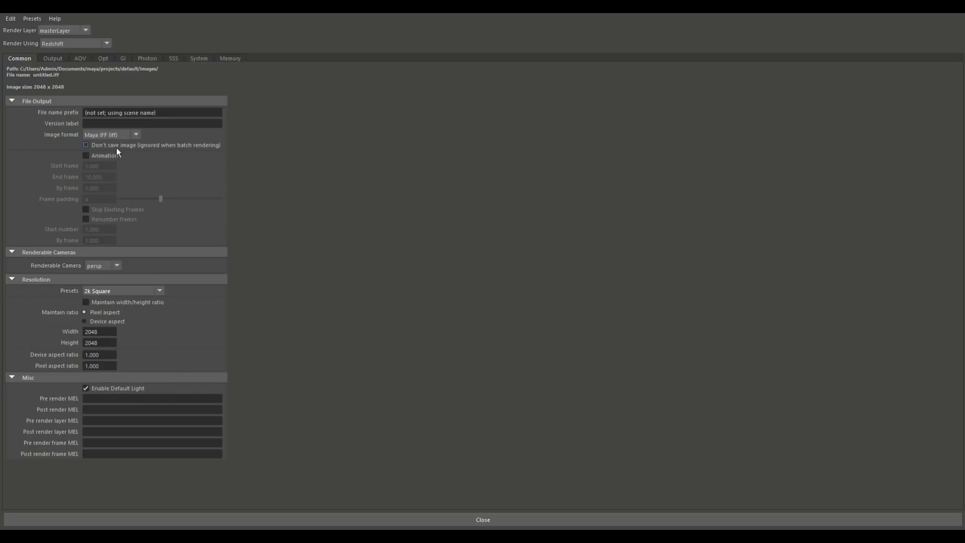
left_click(136, 135)
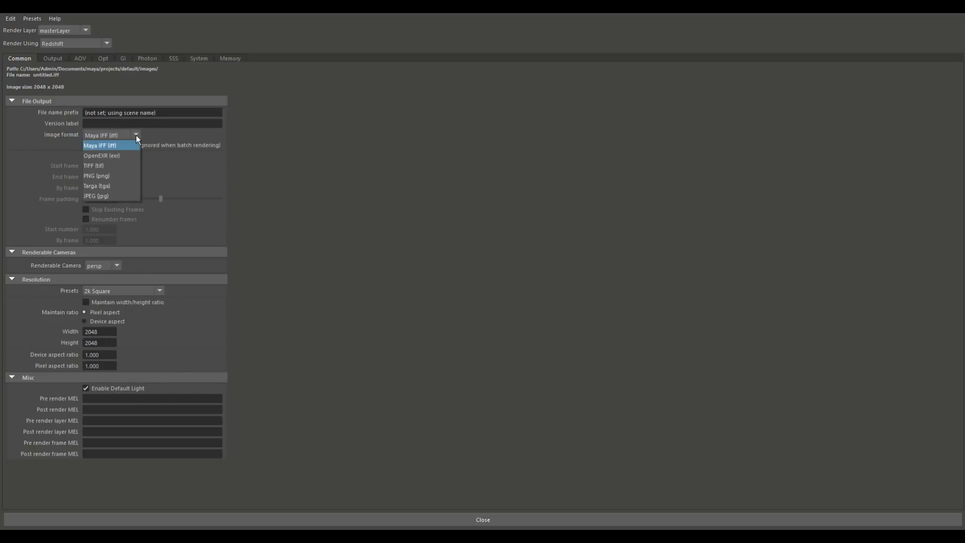
left_click(115, 165)
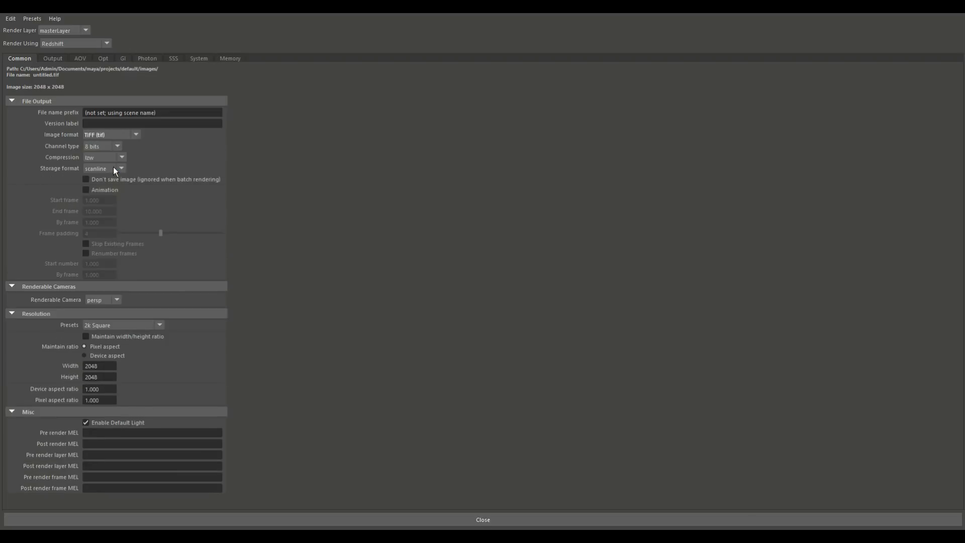
left_click(49, 55)
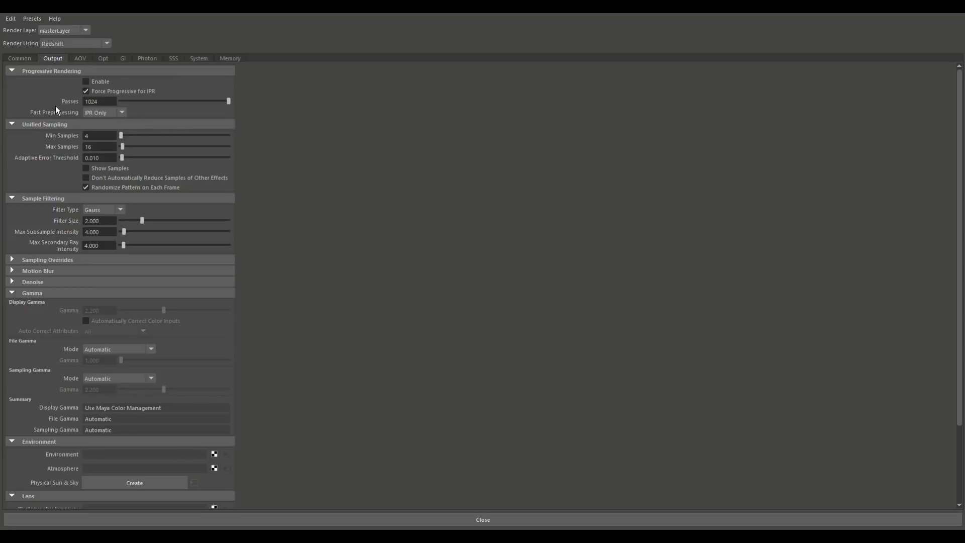
Disable Force Progressive for IPR, turn off Fast Irradiance, and set caustics search radius to 19.291
left_click(86, 91)
left_click(147, 59)
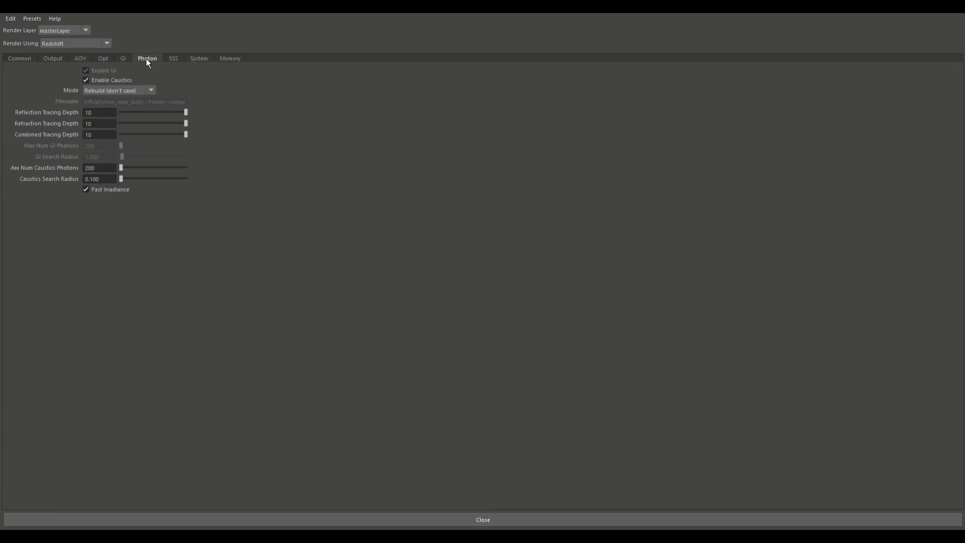
left_click(121, 60)
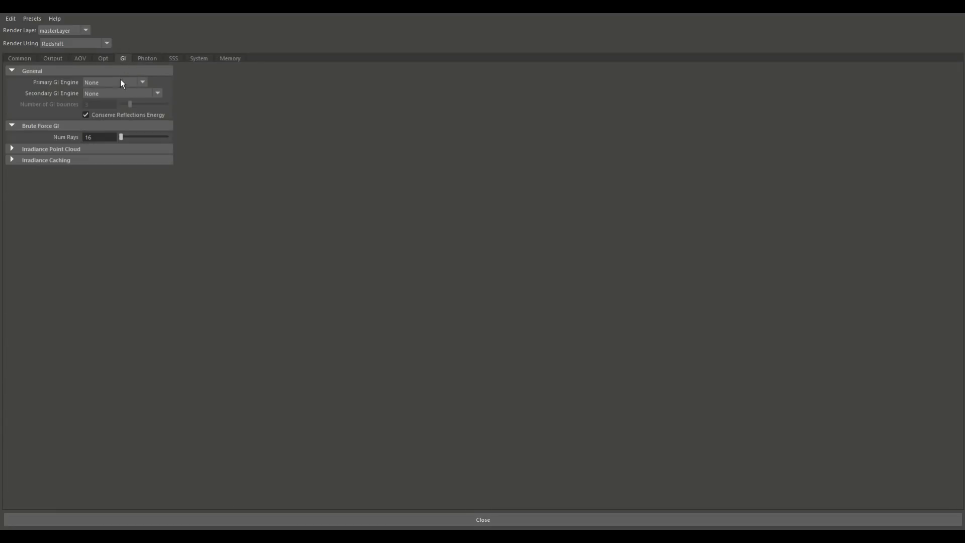
left_click(146, 60)
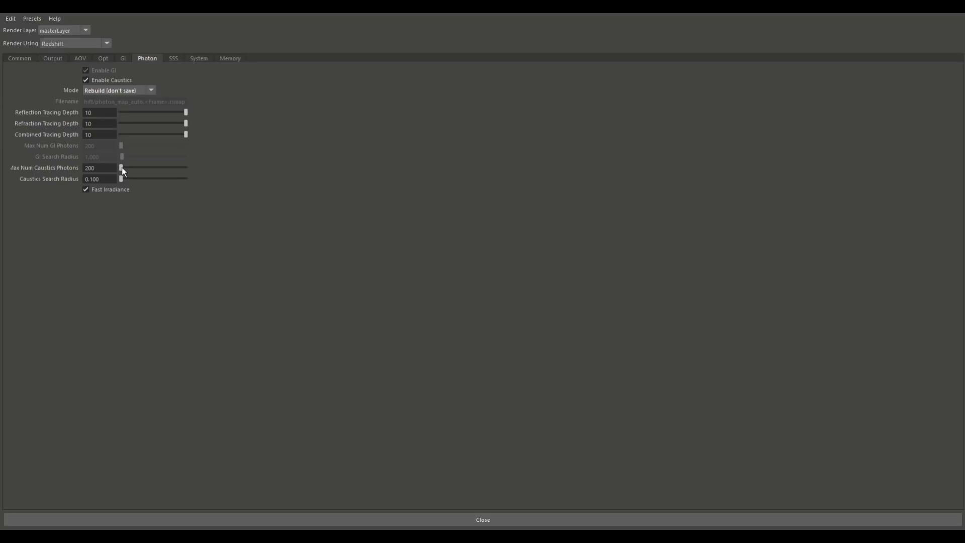
left_click(86, 189)
left_click_drag(122, 180, 146, 182)
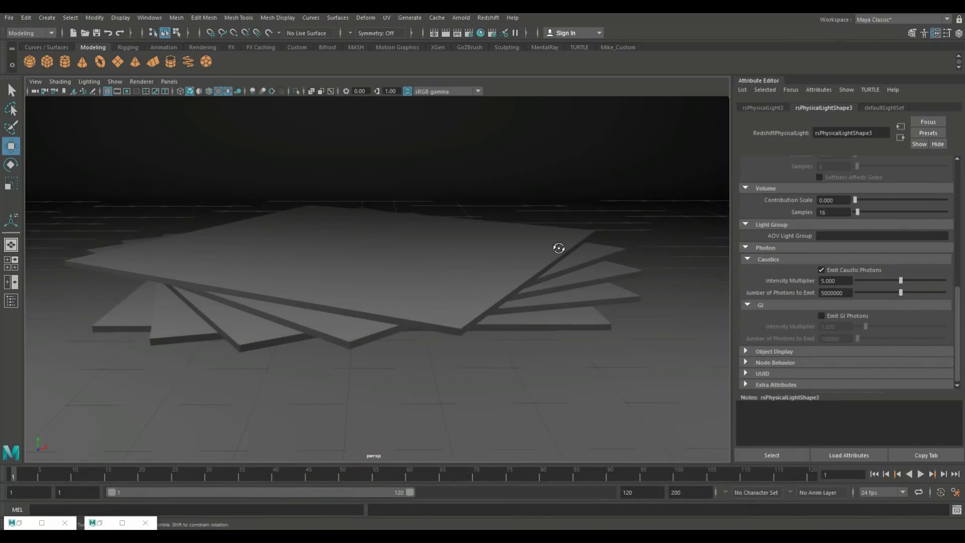
Dolly the viewport camera closer to the stacked glass plates
scroll(556, 252, "up", 5)
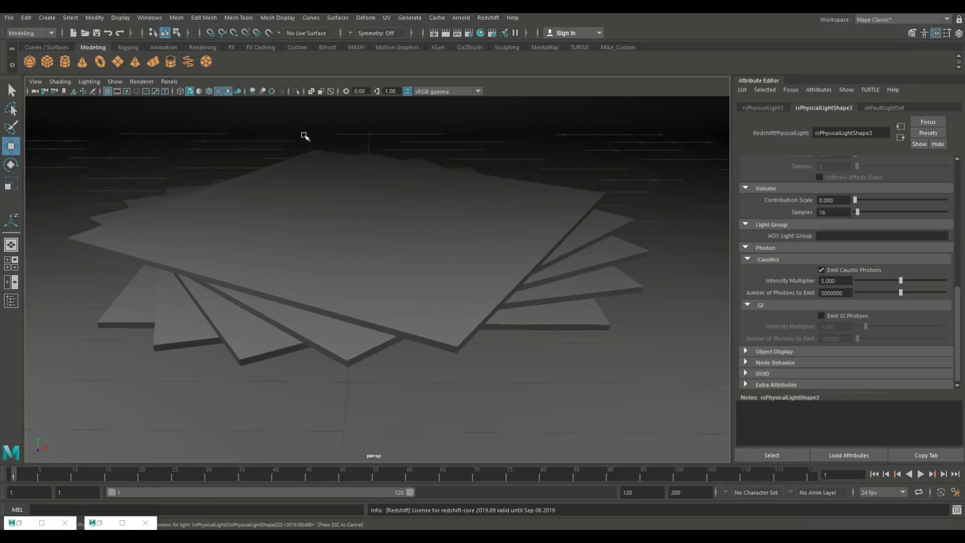
Render the current frame with Redshift in the Render View
left_click(448, 33)
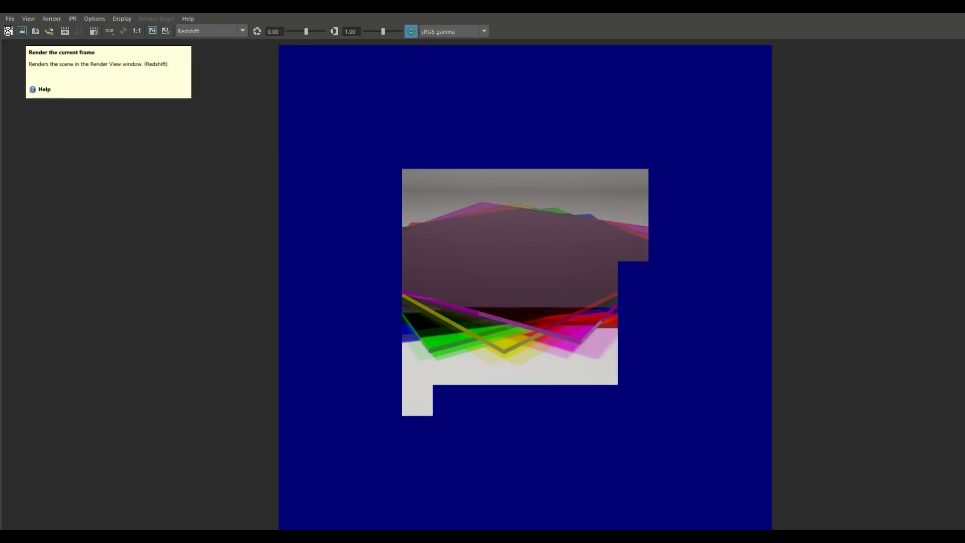